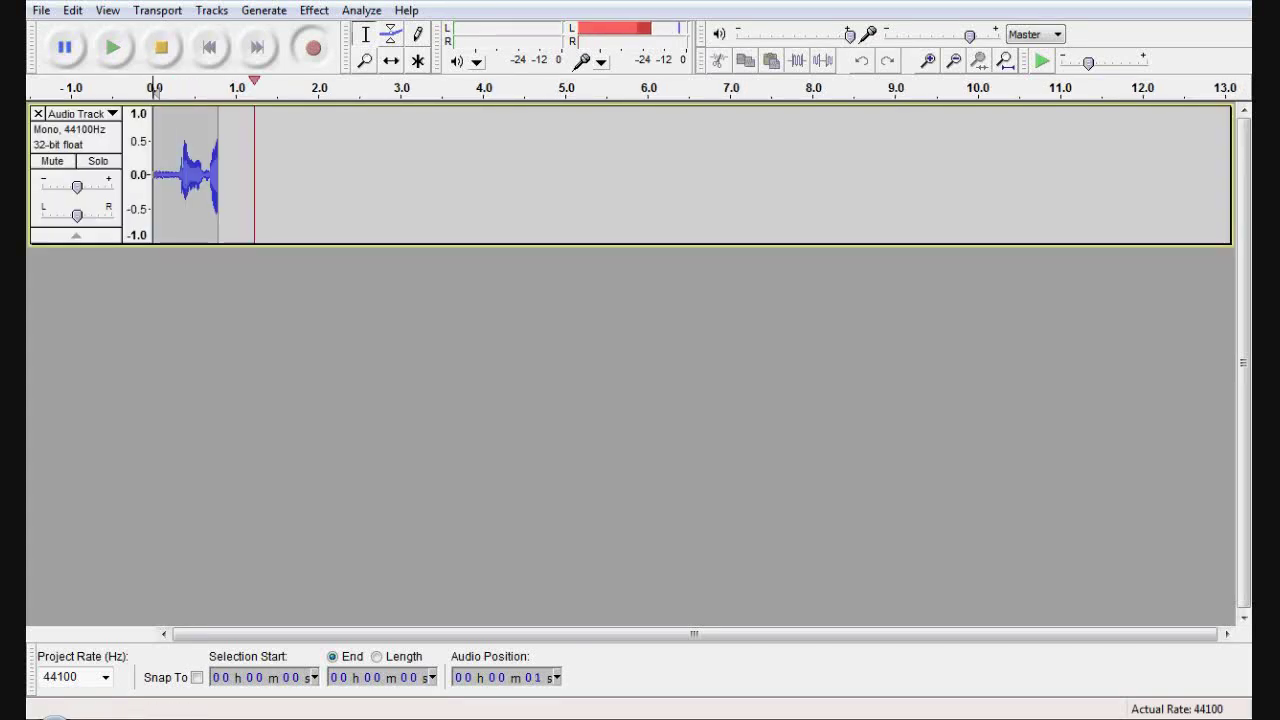
- Switch from the Audacity recording to the 3ds Max scene containing the row of boxes and the line
{"action": "key", "text": "alt+Tab"}
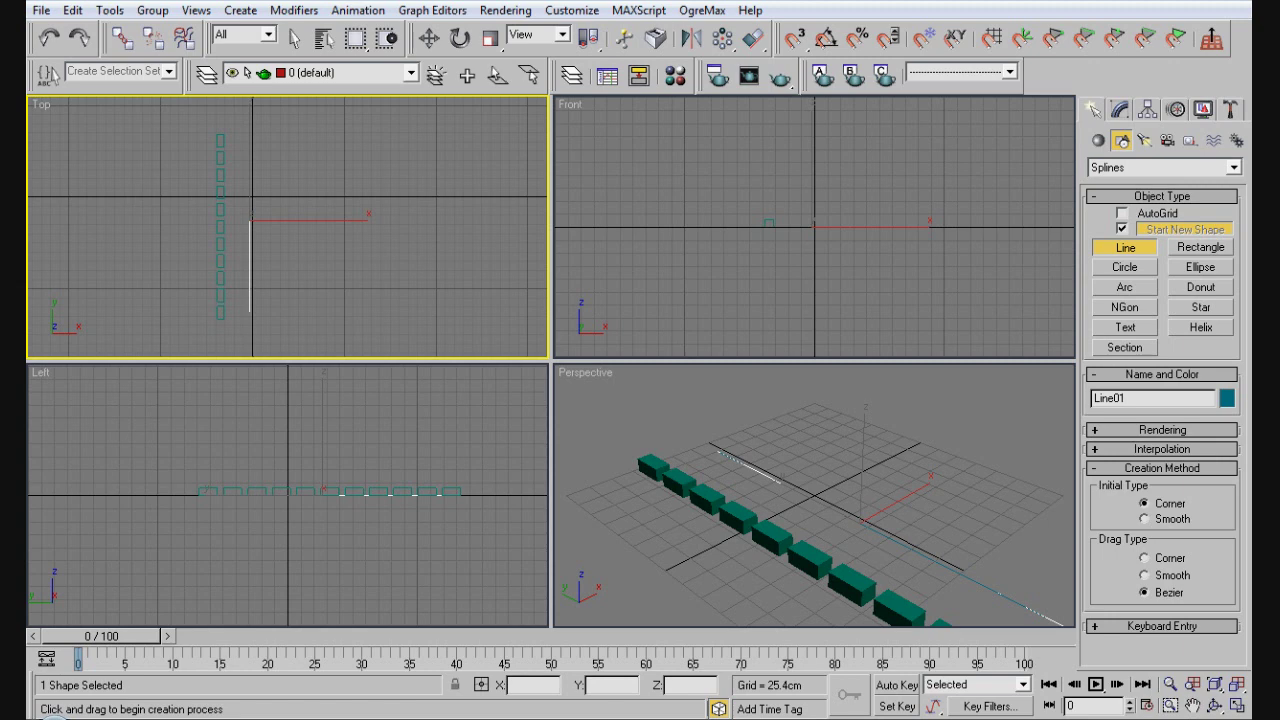
{"action": "key", "text": "alt+Tab"}
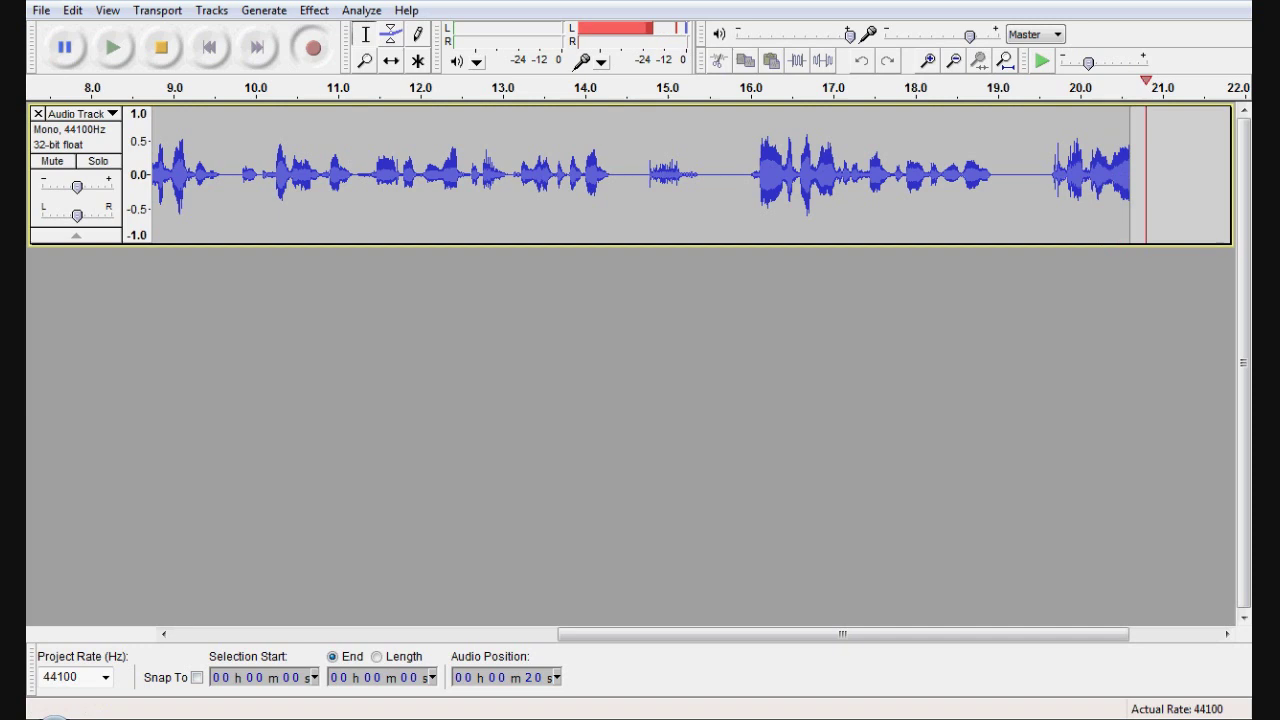
{"action": "key", "text": "alt+Tab"}
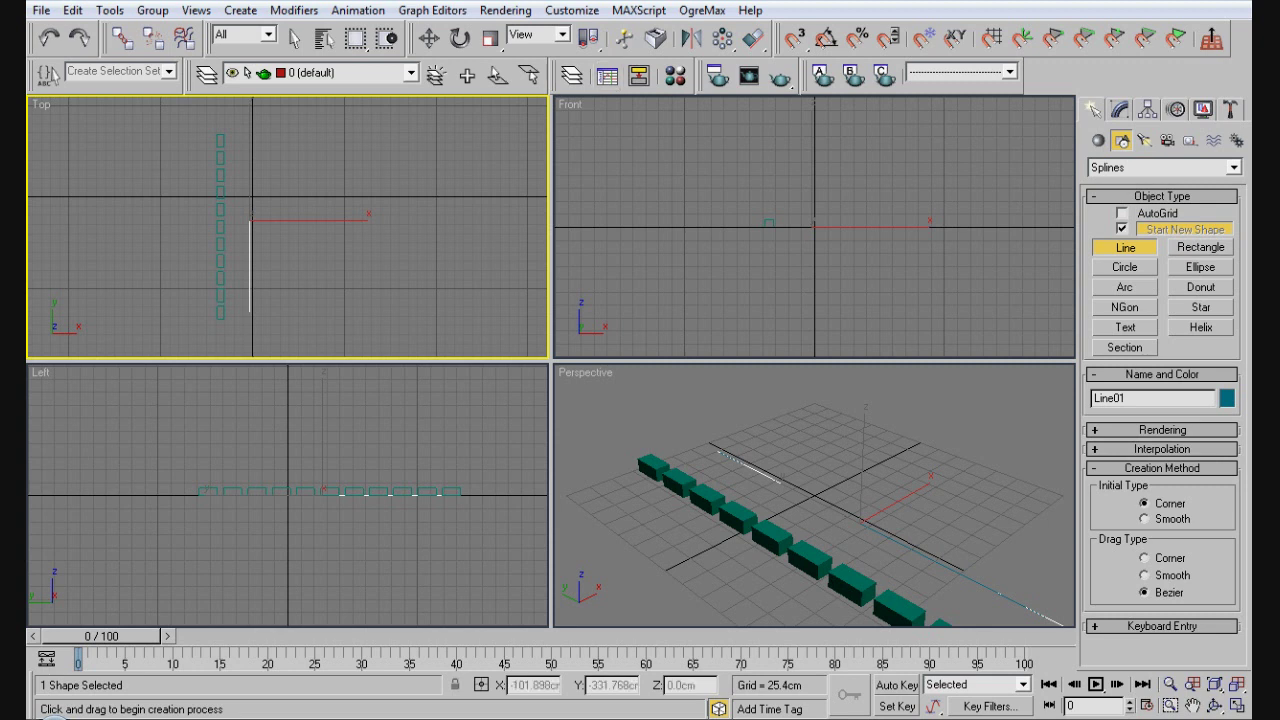
- Apply a SplineIK Solver from Box11 to the box at the opposite end of the chain, using Line01 as the spline
{"action": "right_click", "coordinate": [312, 290]}
{"action": "key", "text": "q"}
{"action": "left_click", "coordinate": [220, 312]}
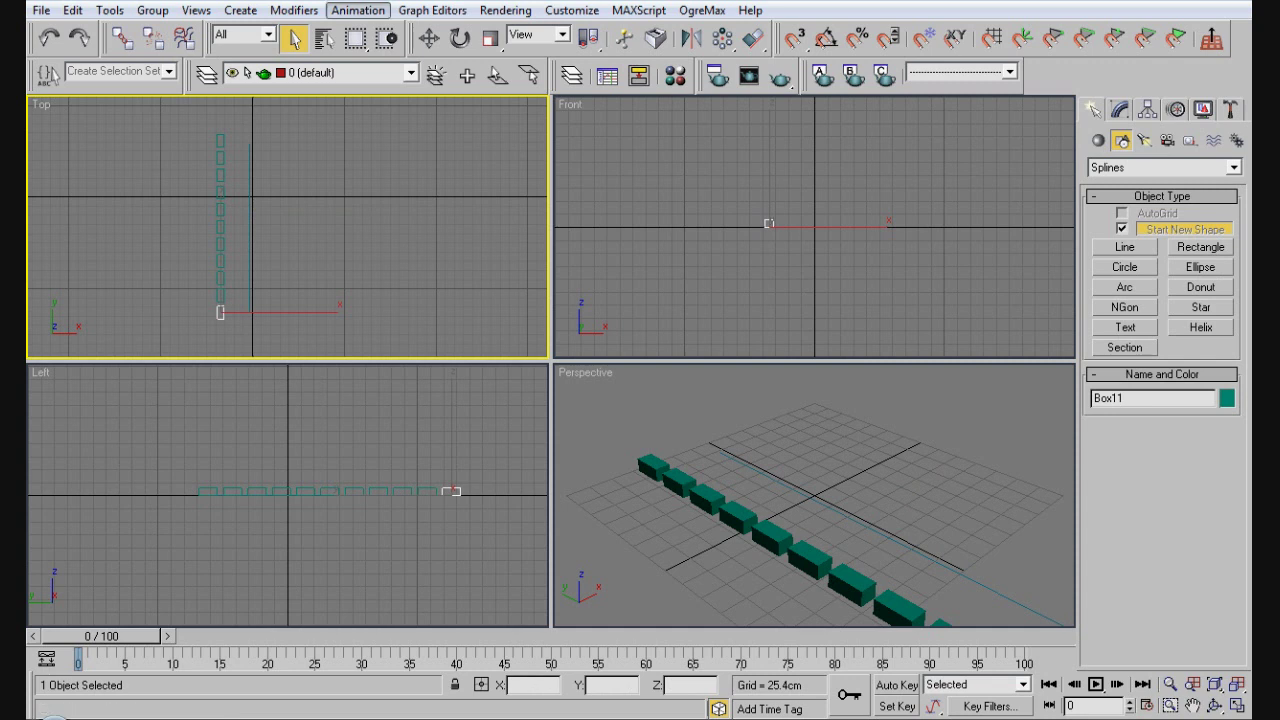
{"action": "left_click", "coordinate": [358, 10]}
{"action": "mouse_move", "coordinate": [382, 32]}
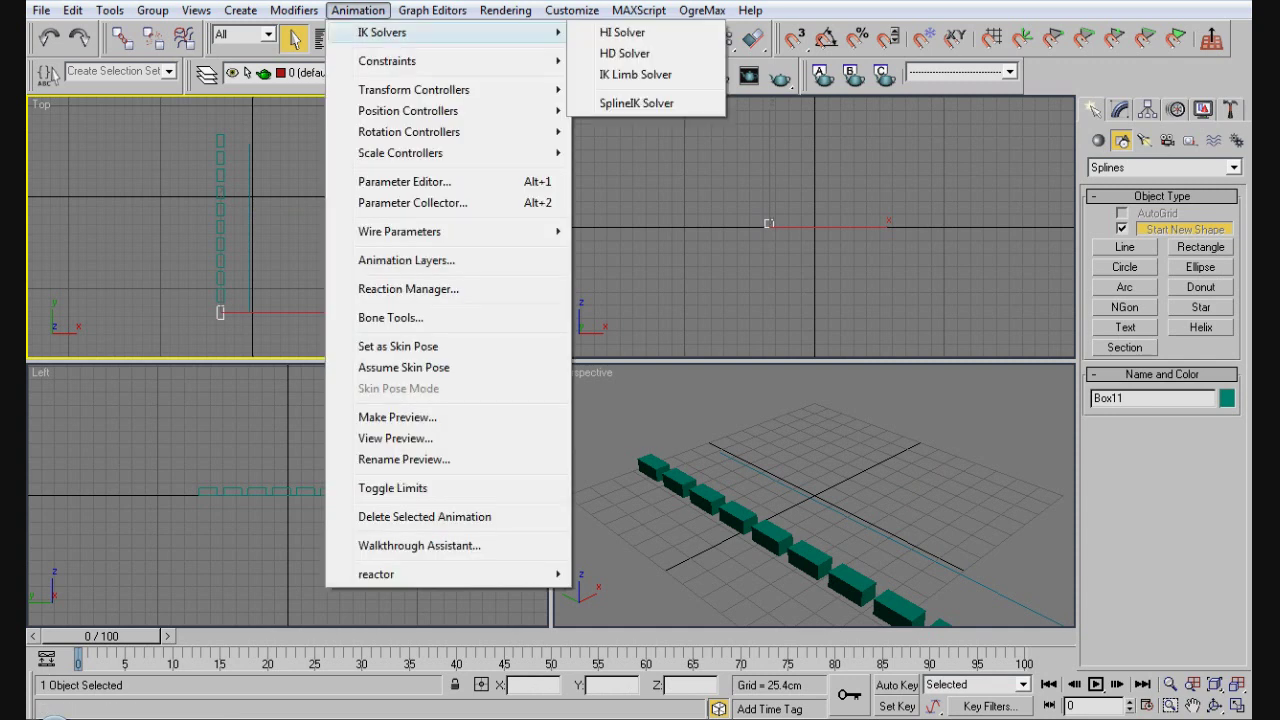
{"action": "left_click", "coordinate": [636, 103]}
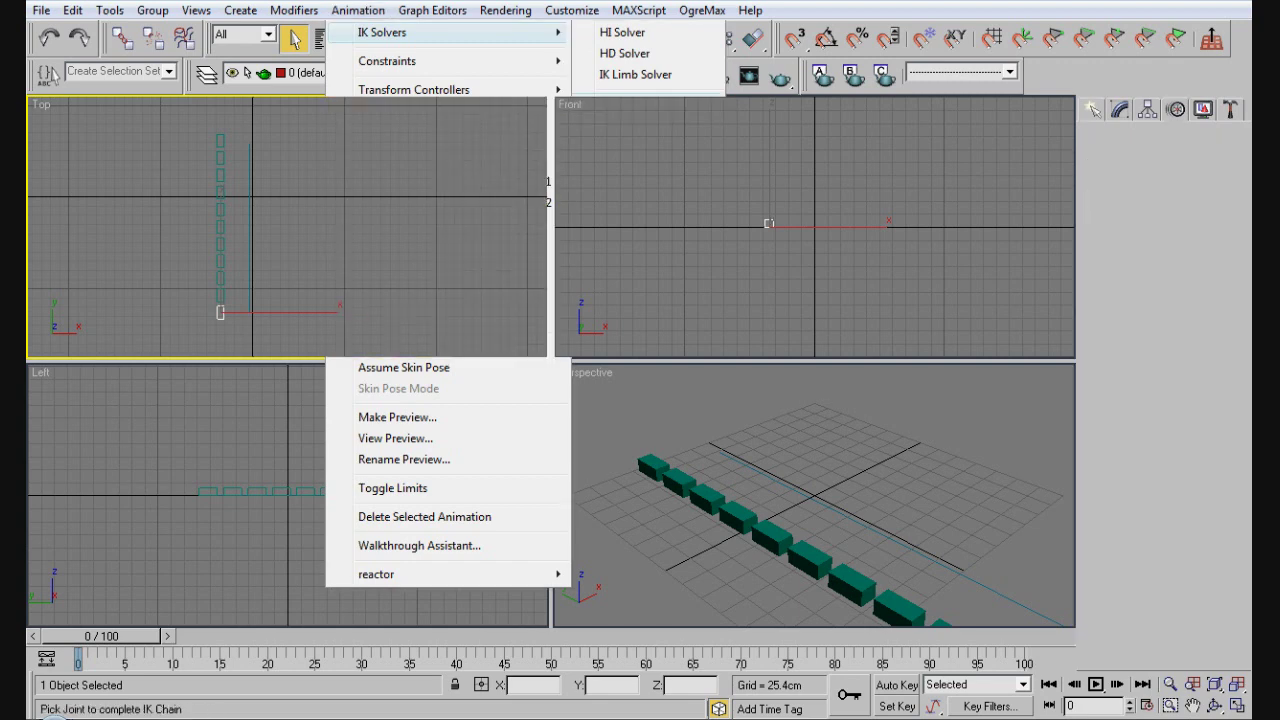
{"action": "left_click", "coordinate": [223, 140]}
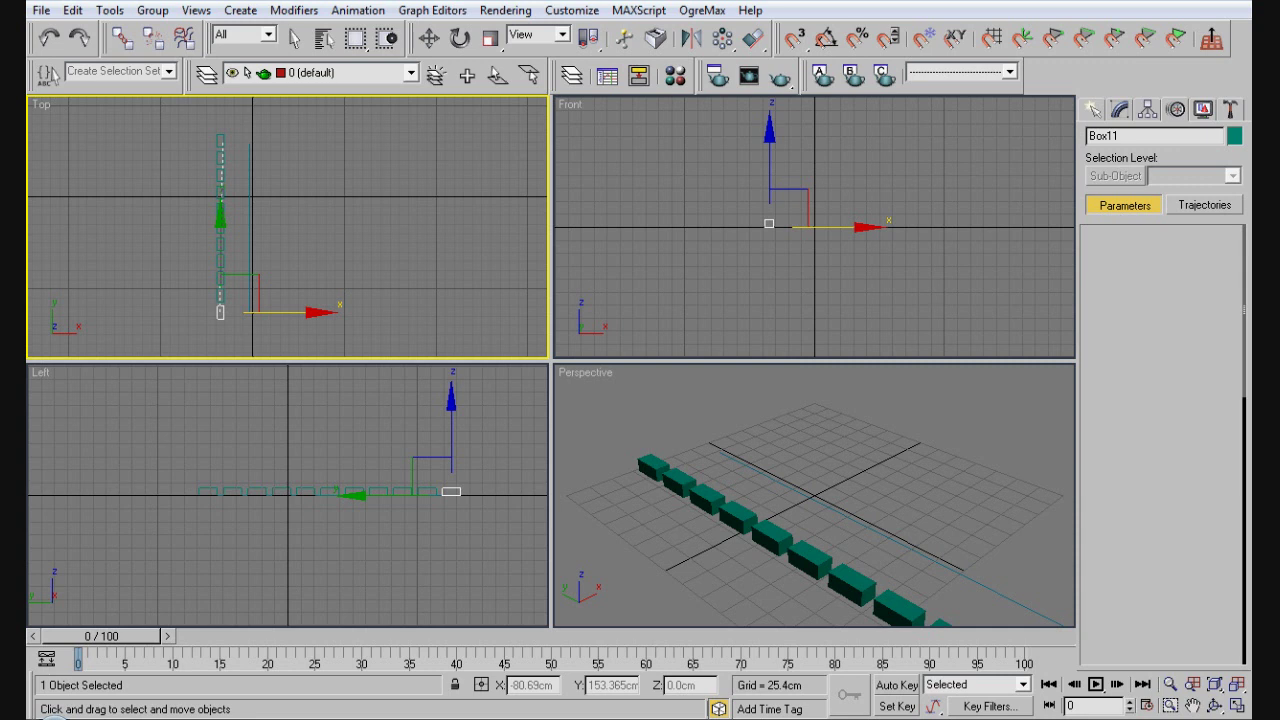
{"action": "key", "text": "Escape"}
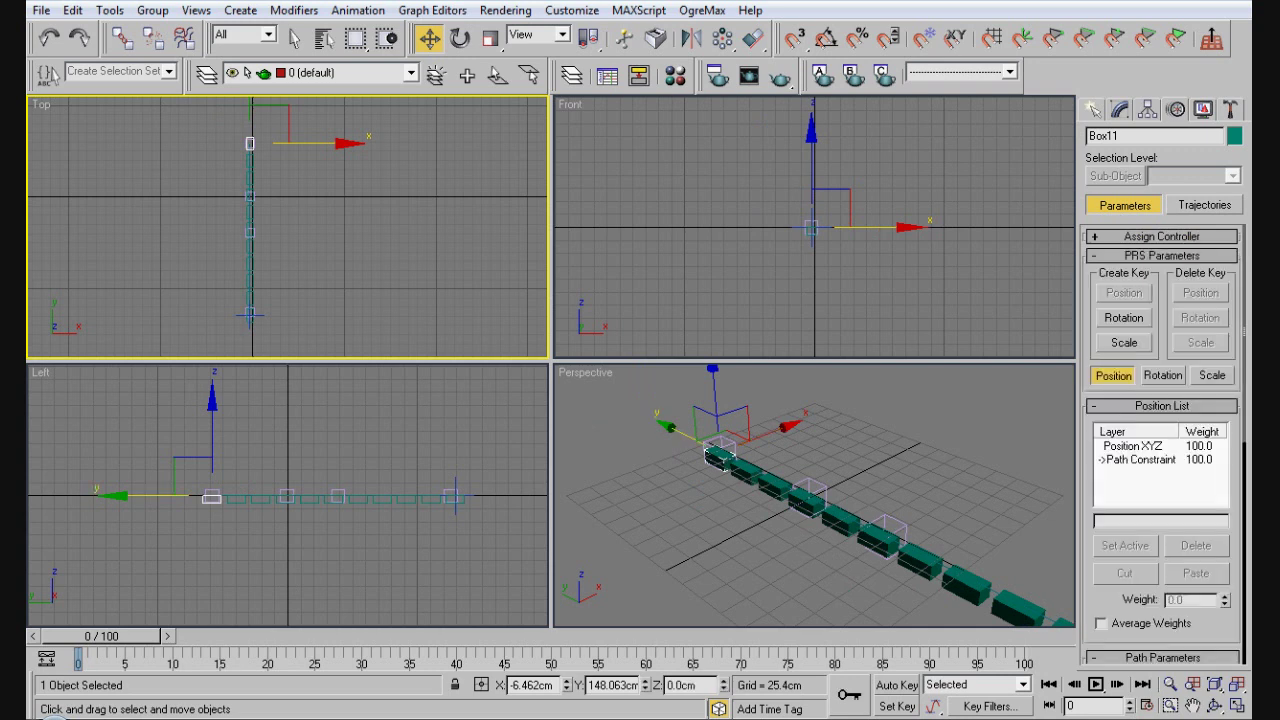
- Test the spline rig by moving the second point helper up and down vertically, and undo the moves
{"action": "left_click", "coordinate": [811, 490]}
{"action": "left_click", "coordinate": [720, 439]}
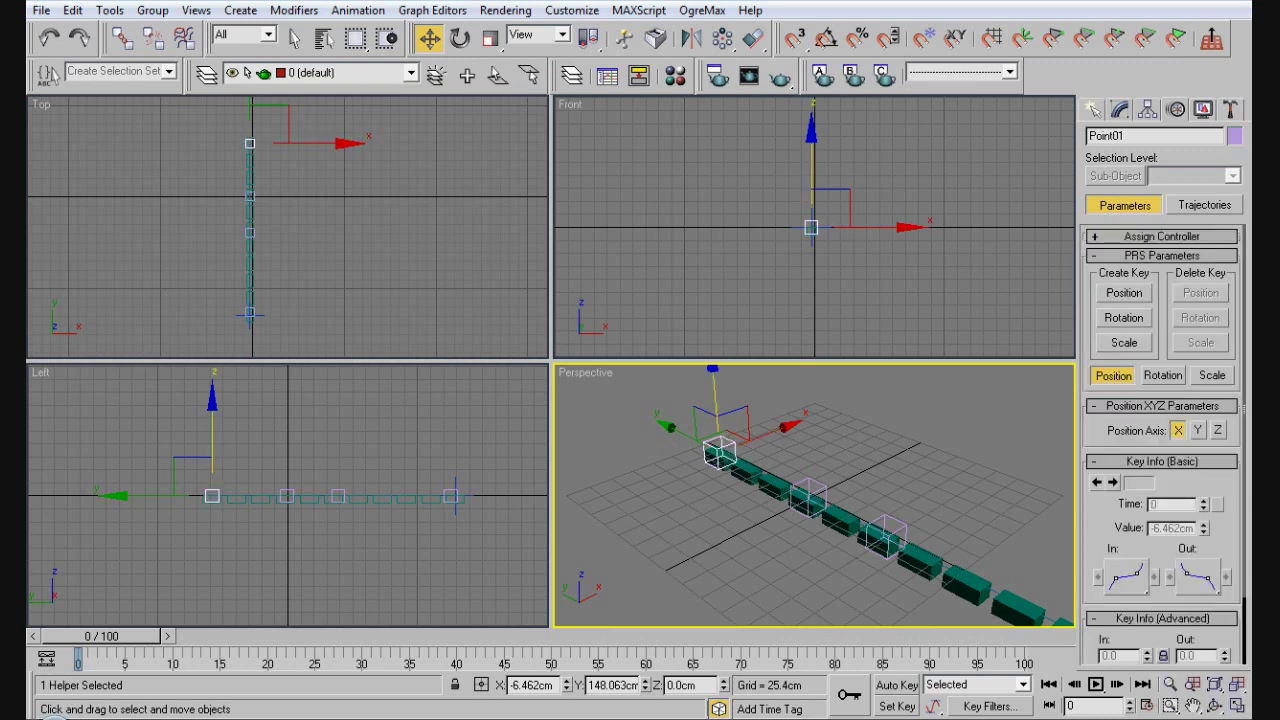
{"action": "mouse_move", "coordinate": [715, 410]}
{"action": "left_mouse_down"}
{"action": "mouse_move", "coordinate": [714, 394]}
{"action": "mouse_move", "coordinate": [714, 432]}
{"action": "mouse_move", "coordinate": [708, 418]}
{"action": "left_mouse_up"}
{"action": "right_click", "coordinate": [708, 418]}
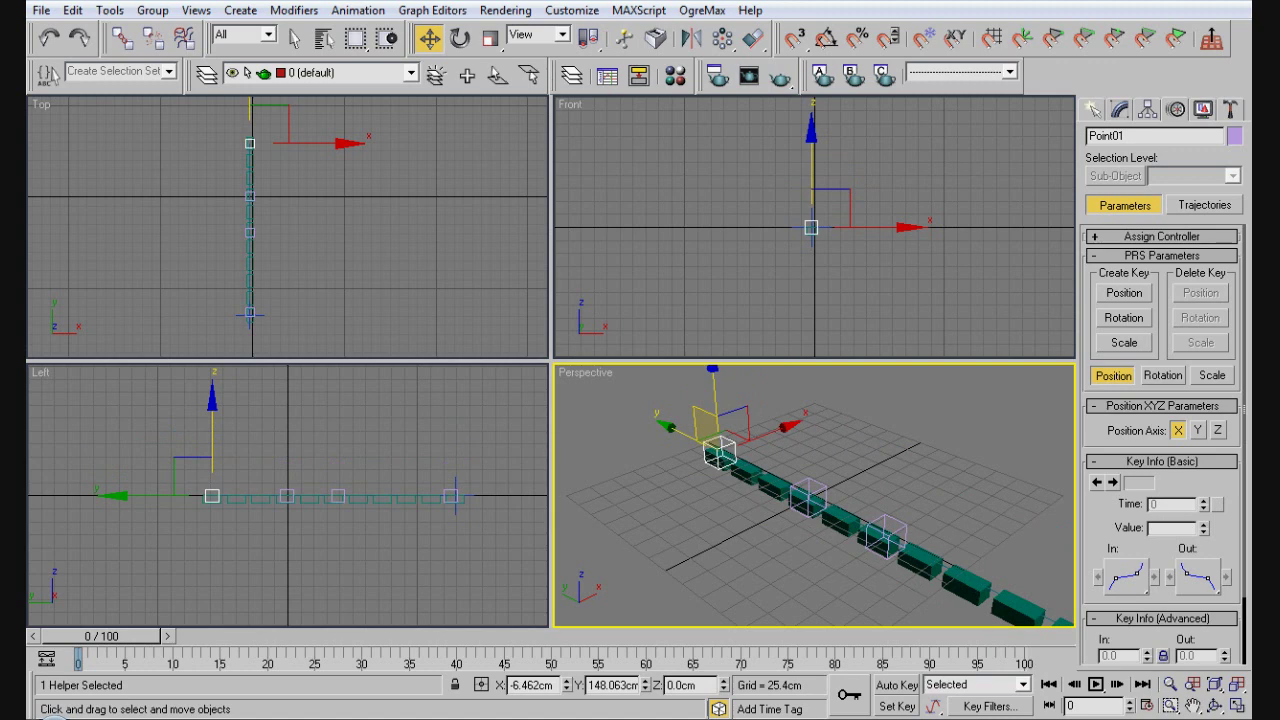
{"action": "left_click", "coordinate": [808, 497]}
{"action": "left_click_drag", "start_coordinate": [808, 440], "coordinate": [808, 390]}
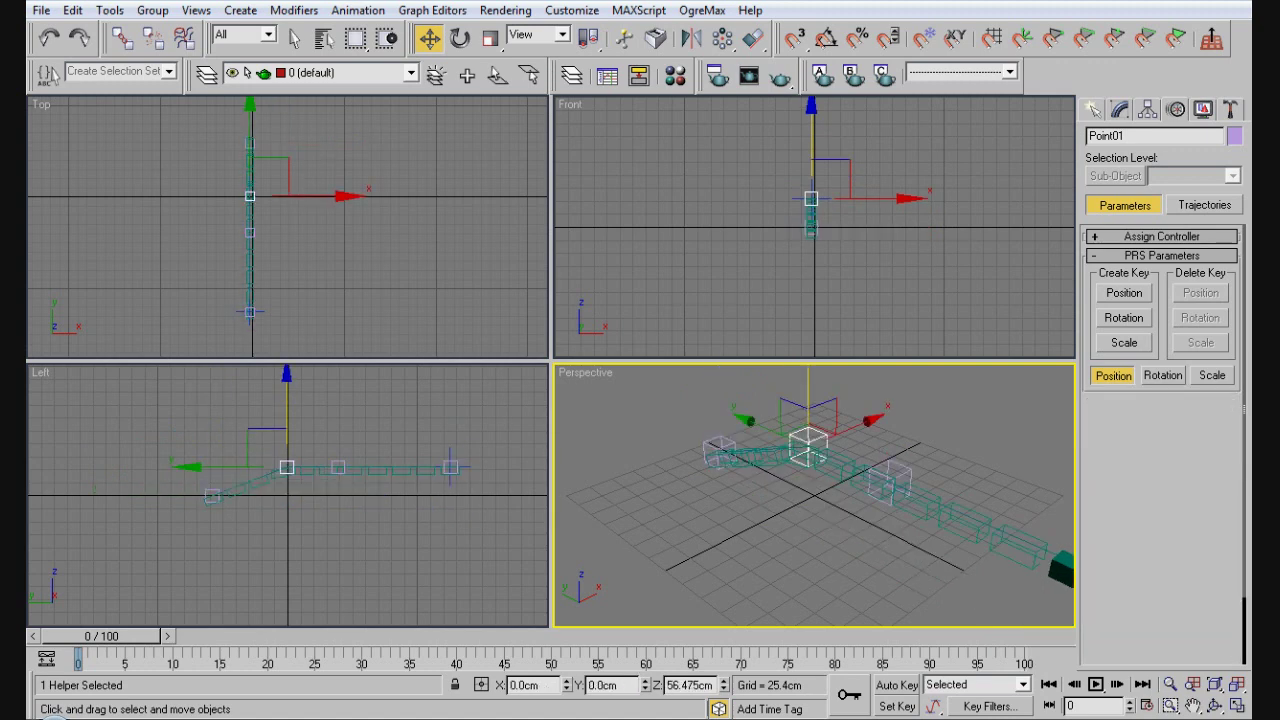
{"action": "key", "text": "ctrl+z"}
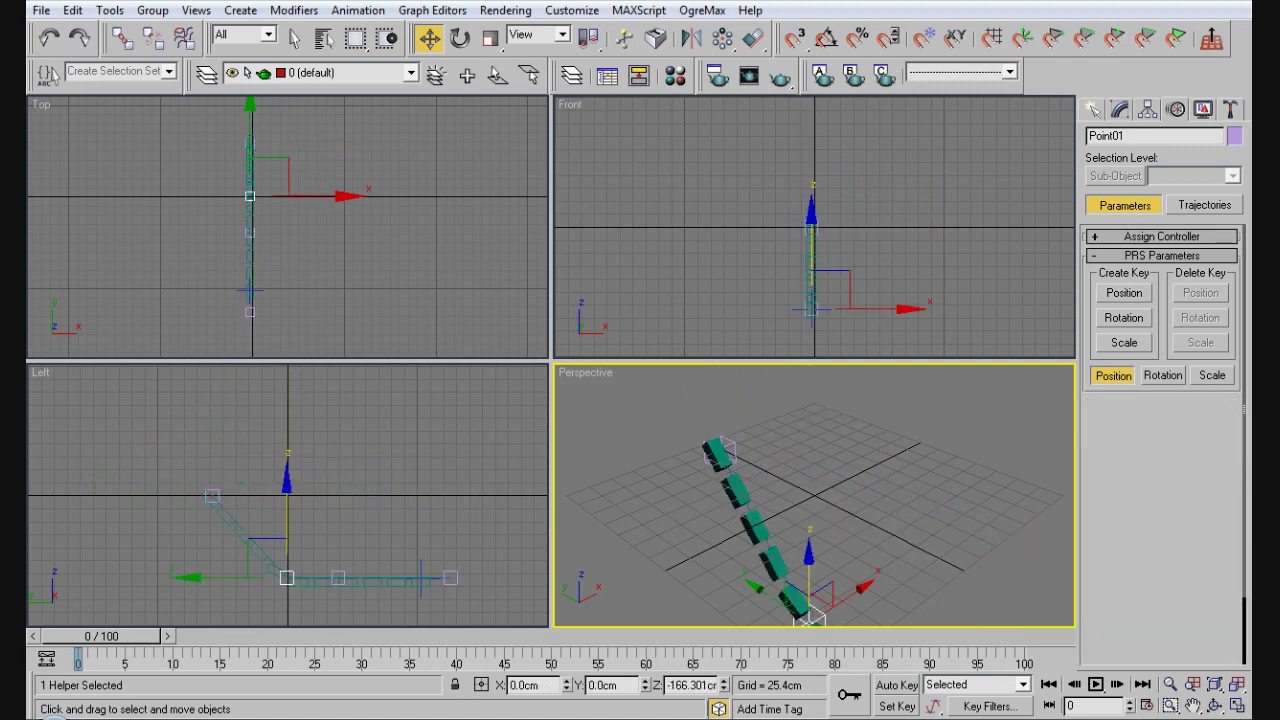
{"action": "key", "text": "ctrl+z"}
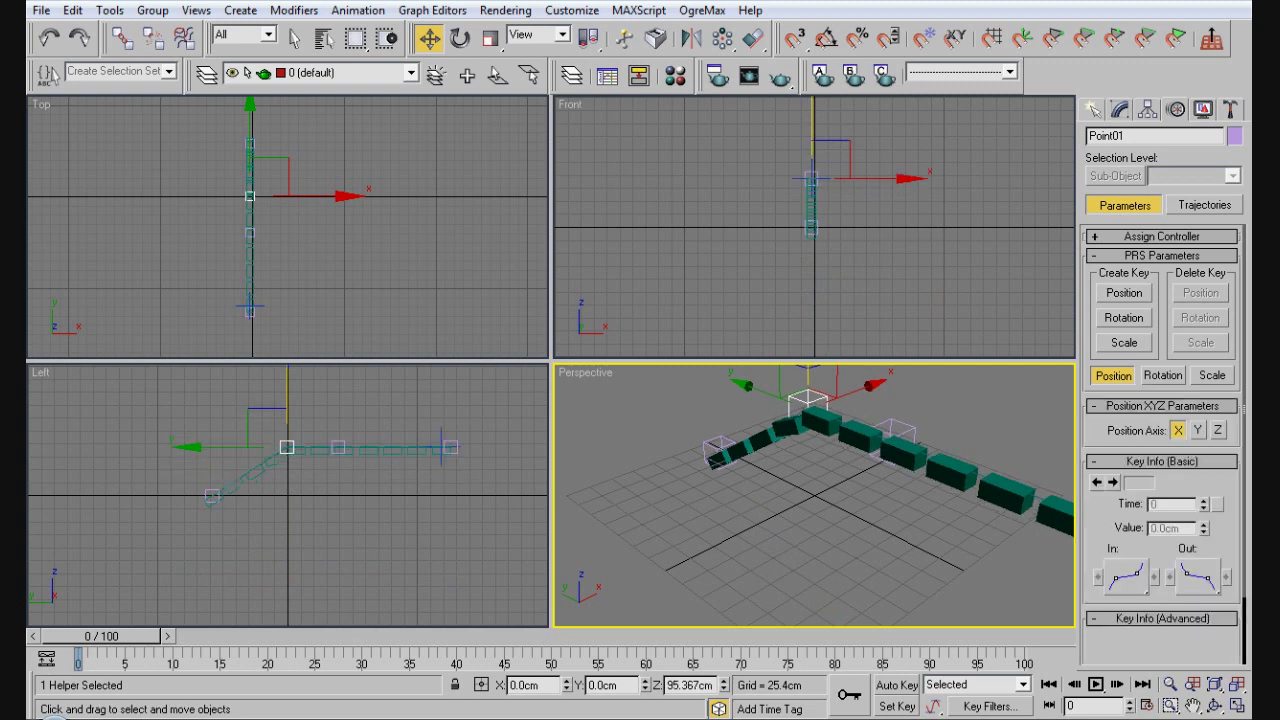
{"action": "key", "text": "ctrl+z"}
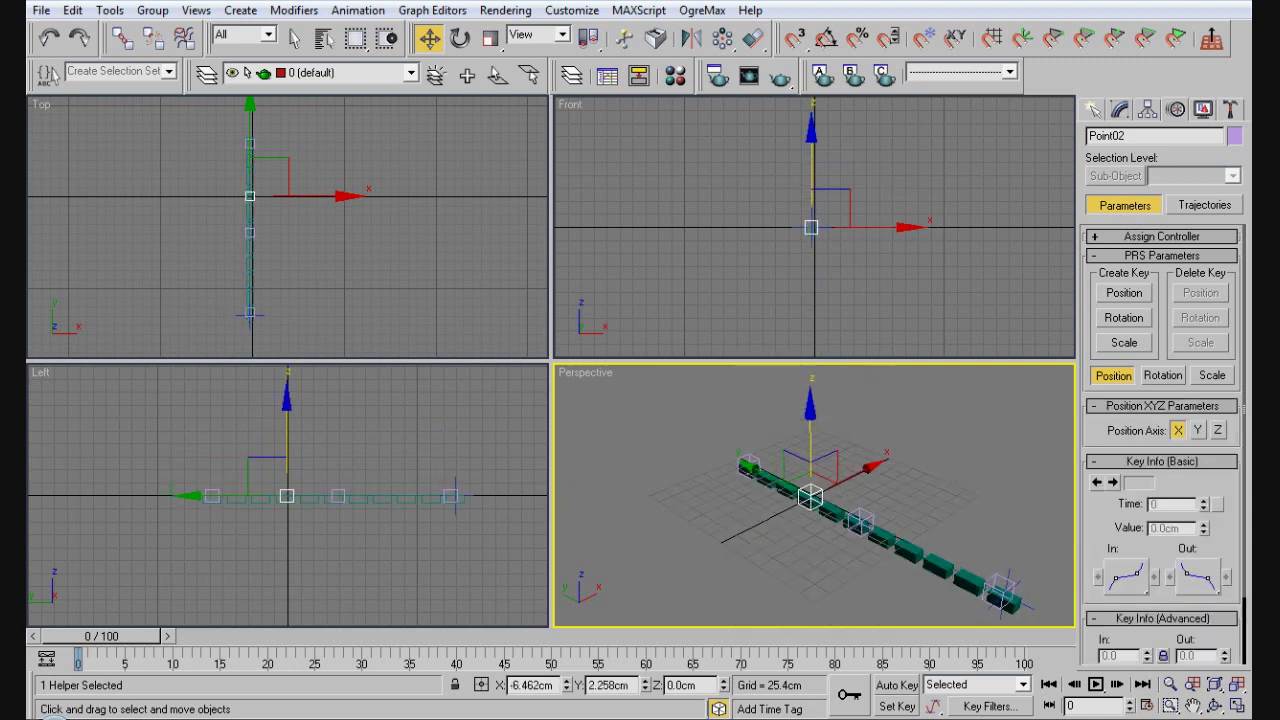
{"action": "key", "text": "ctrl+z"}
{"action": "key", "text": "ctrl+z"}
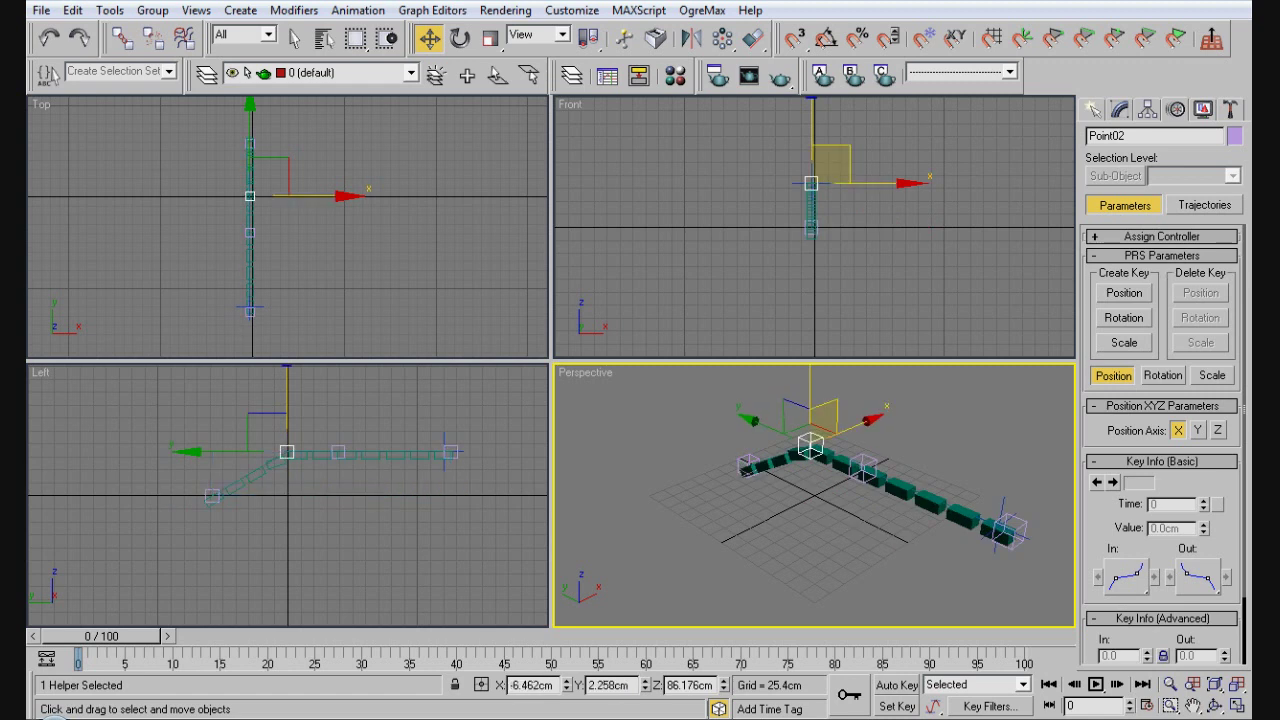
{"action": "key", "text": "ctrl+z"}
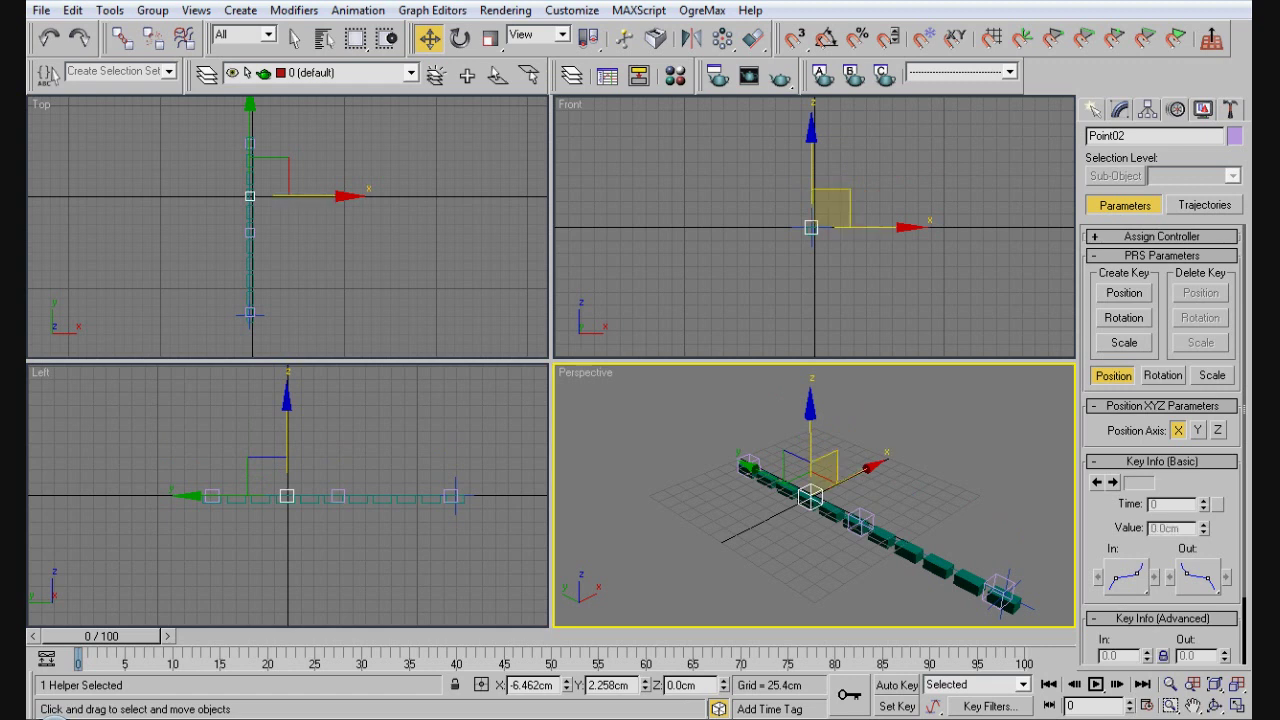
- Draw an ellipse about 334 cm long and 705 cm wide beside the box chain in the Top viewport
{"action": "middle_click_drag", "start_coordinate": [862, 472], "coordinate": [766, 424]}
{"action": "middle_click_drag", "start_coordinate": [795, 487], "coordinate": [820, 513]}
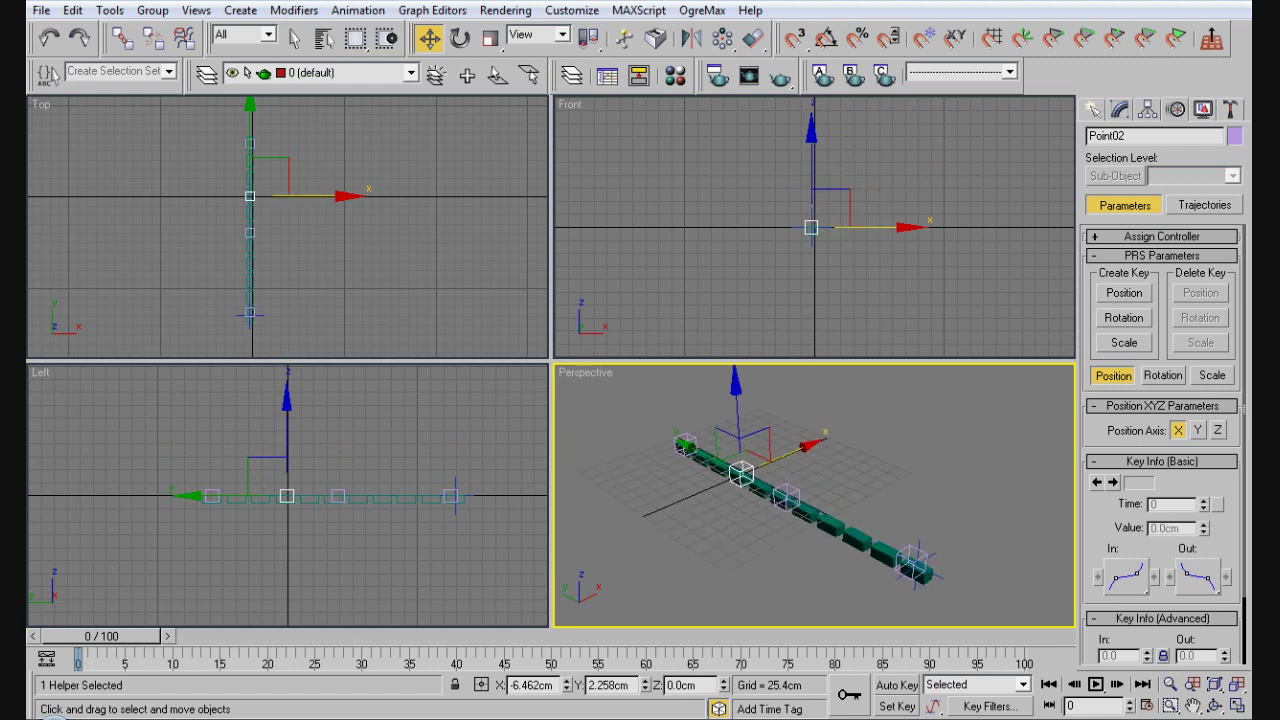
{"action": "left_click", "coordinate": [820, 514]}
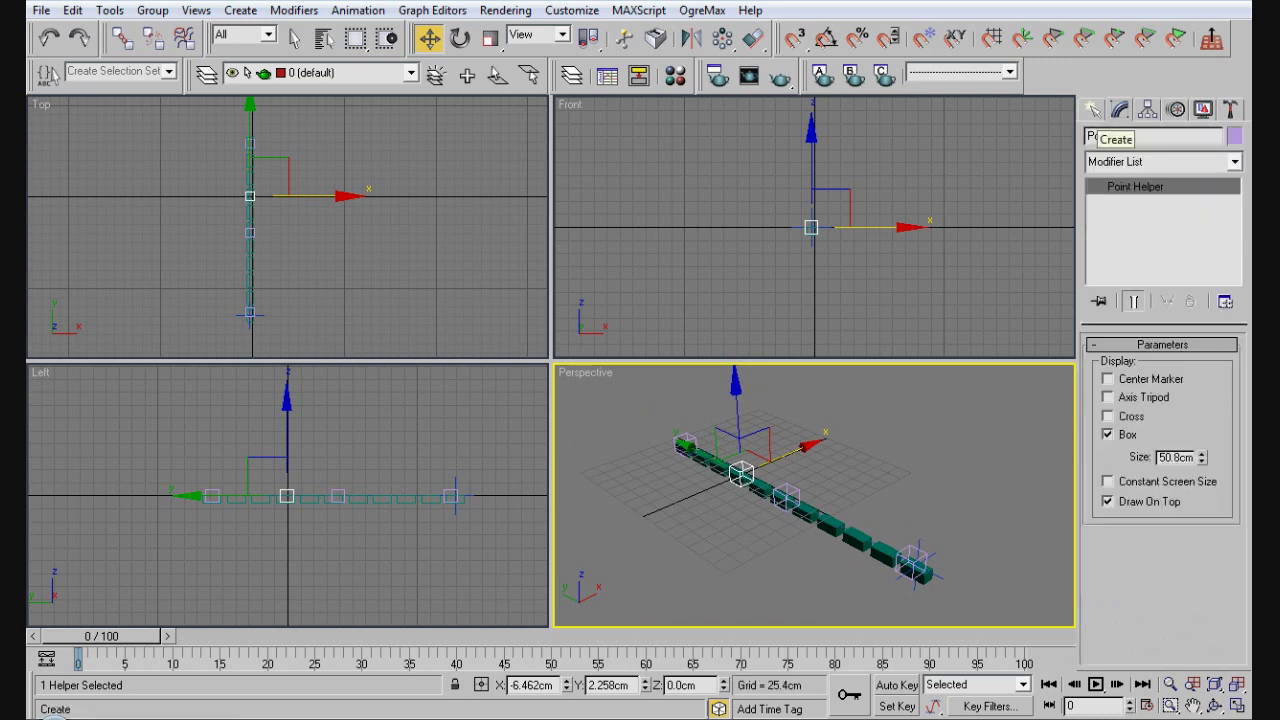
{"action": "left_click", "coordinate": [1092, 110]}
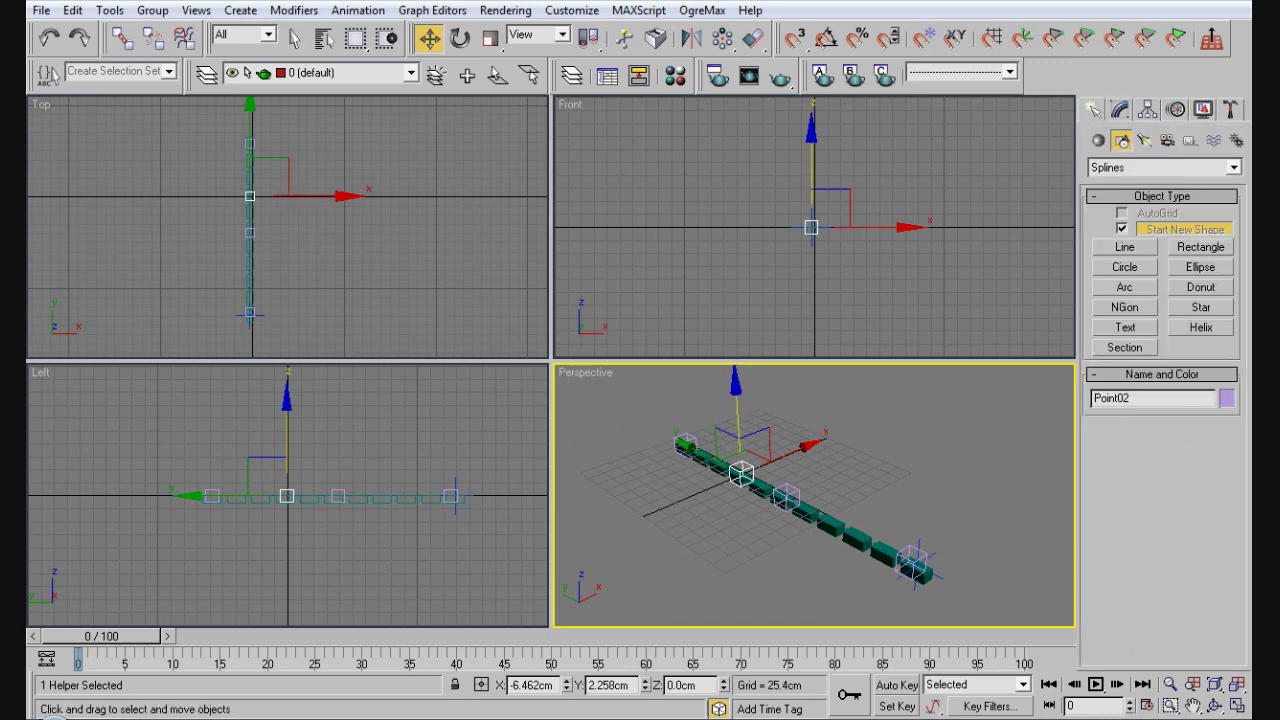
{"action": "left_click", "coordinate": [1124, 267]}
{"action": "middle_click_drag", "start_coordinate": [477, 225], "coordinate": [332, 237]}
{"action": "scroll", "coordinate": [288, 227], "scroll_direction": "down", "scroll_amount": 2}
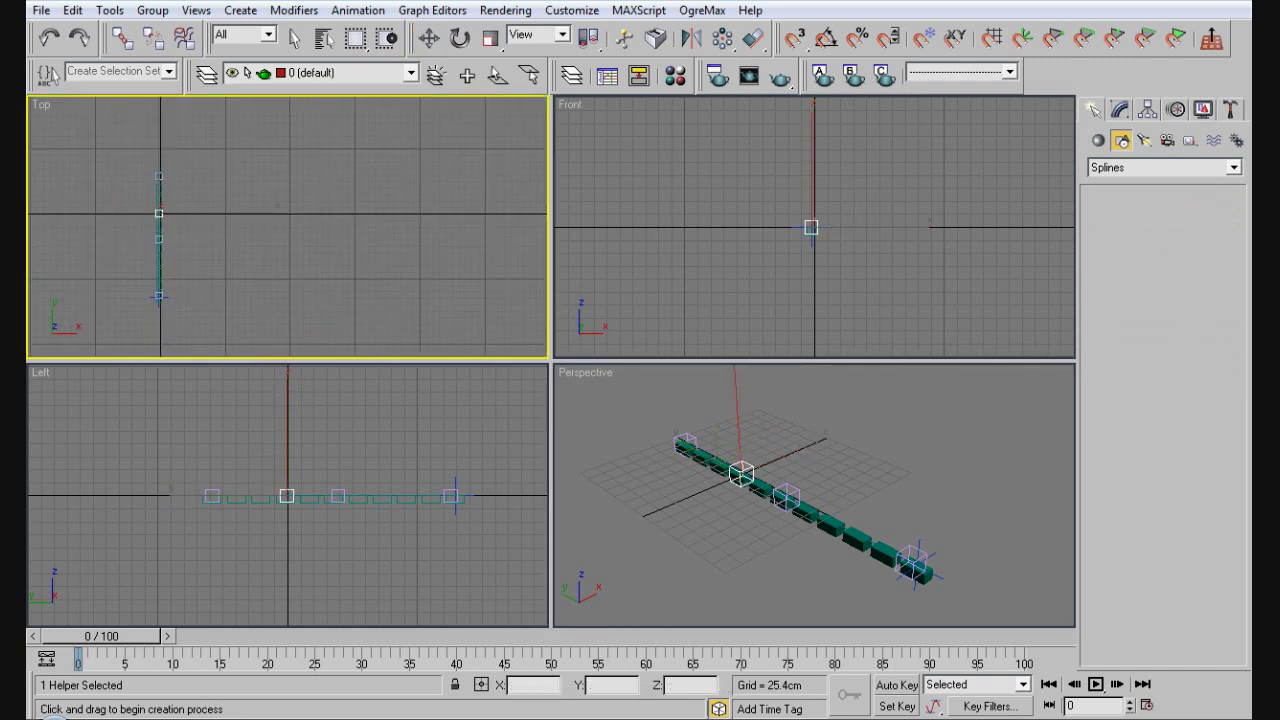
{"action": "key", "text": "Escape"}
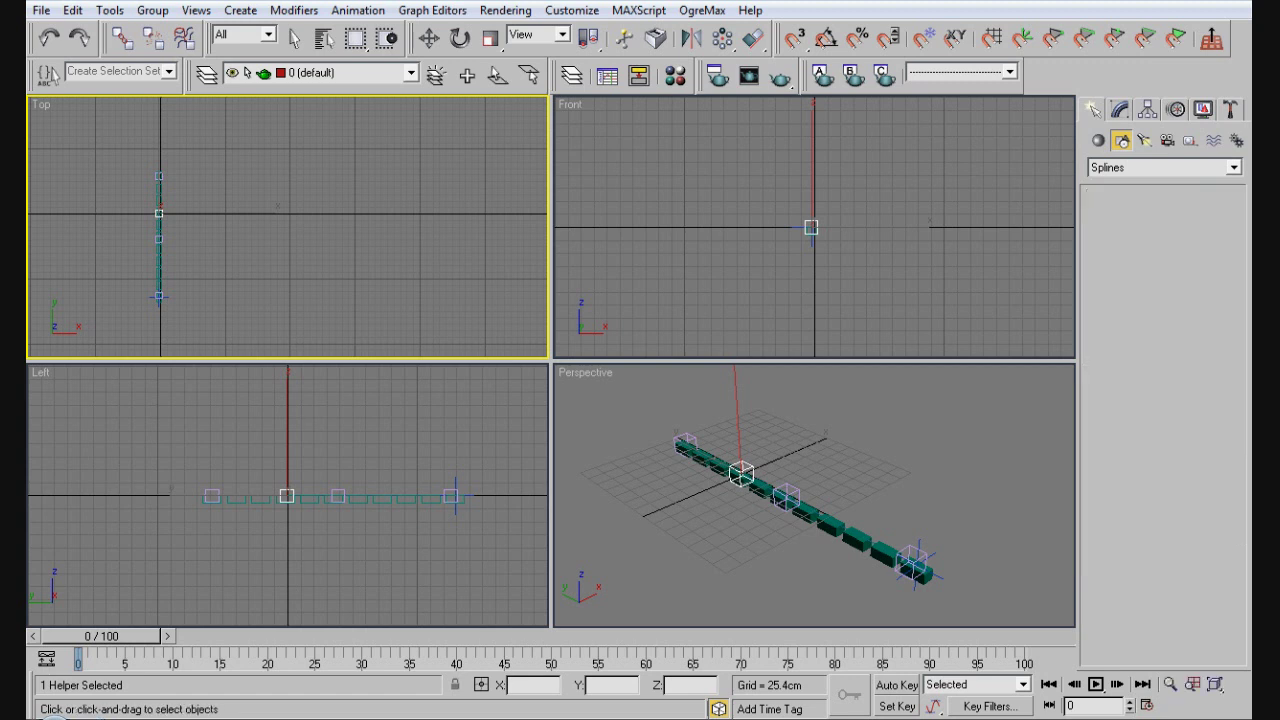
{"action": "left_click_drag", "start_coordinate": [224, 216], "coordinate": [404, 301]}
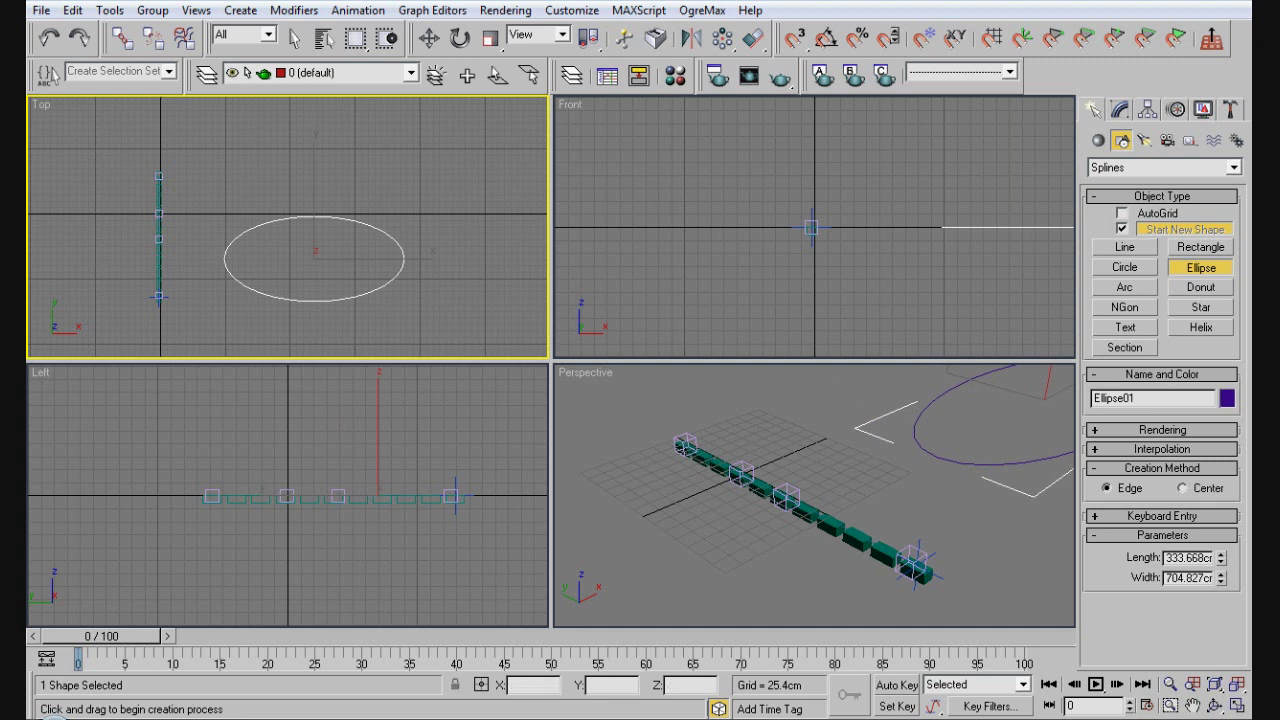
- Attach helpers Point01 to Point04 to the ellipse with a Path Constraint
{"action": "right_click", "coordinate": [814, 496]}
{"action": "middle_click_drag", "start_coordinate": [814, 496], "coordinate": [798, 492]}
{"action": "right_click", "coordinate": [409, 226]}
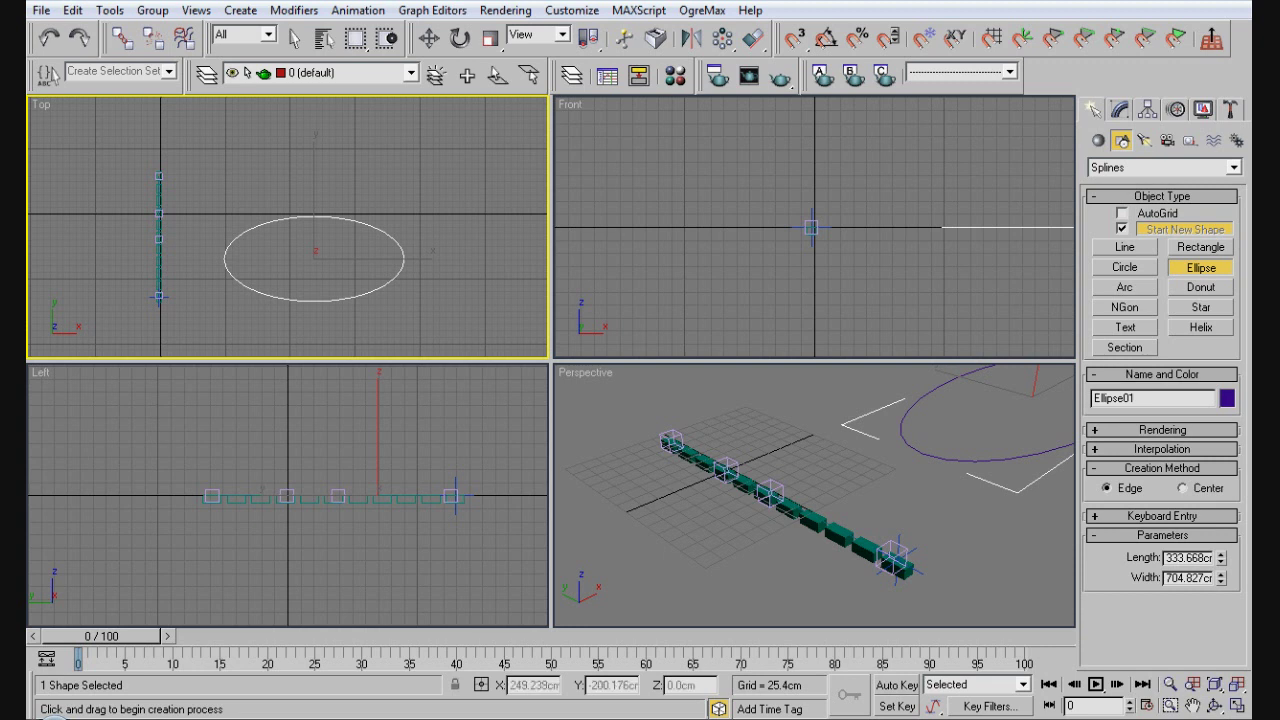
{"action": "key", "text": "h"}
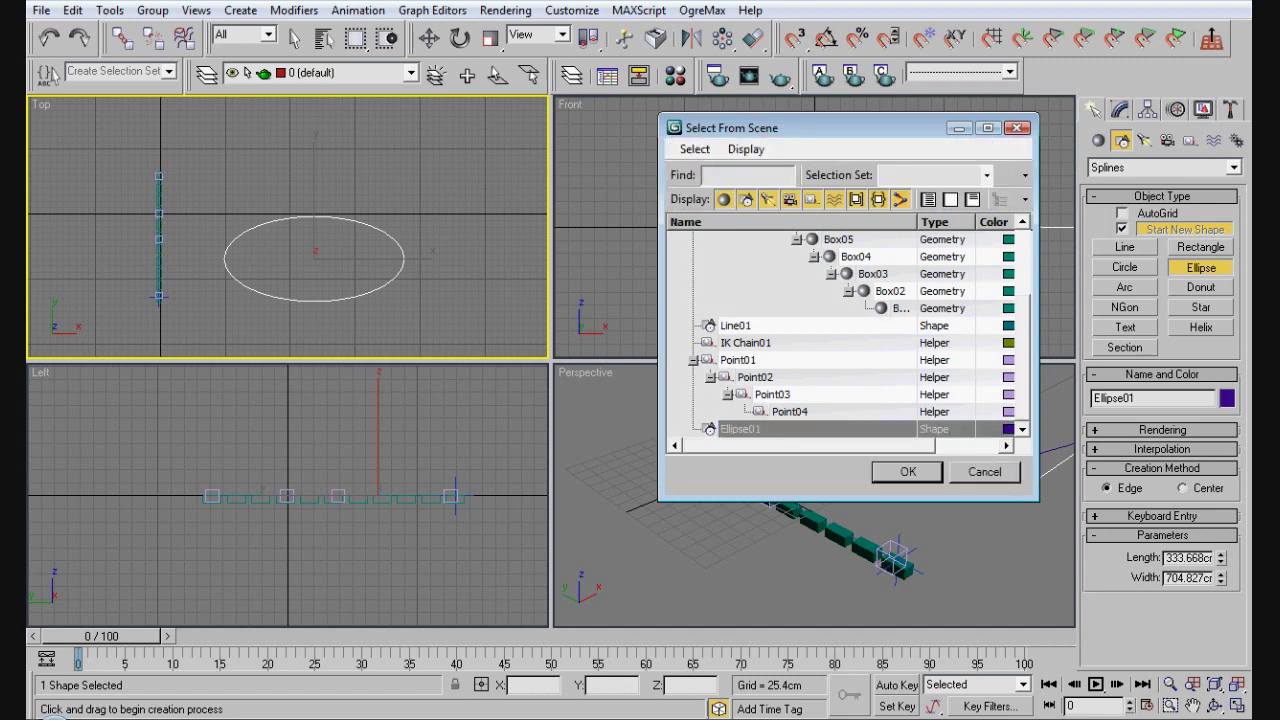
{"action": "left_click", "coordinate": [738, 360]}
{"action": "left_click", "coordinate": [789, 412], "text": "shift"}
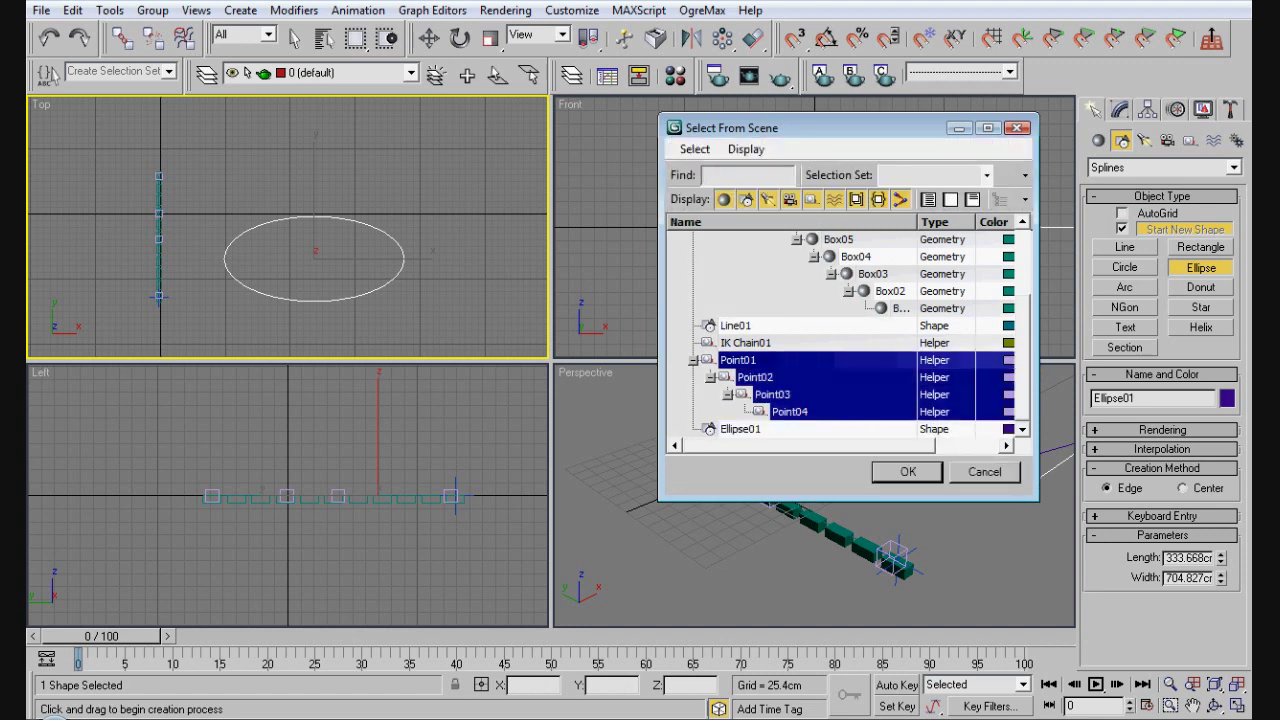
{"action": "left_click", "coordinate": [908, 472]}
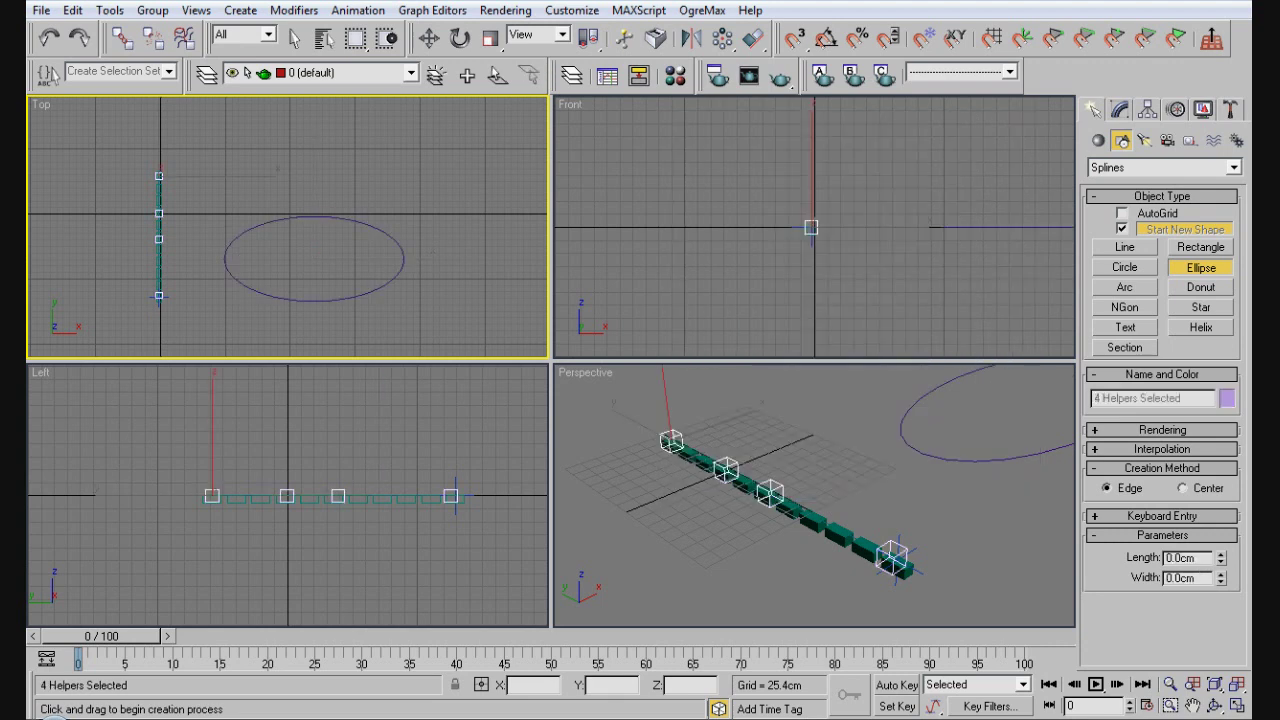
{"action": "left_click", "coordinate": [358, 10]}
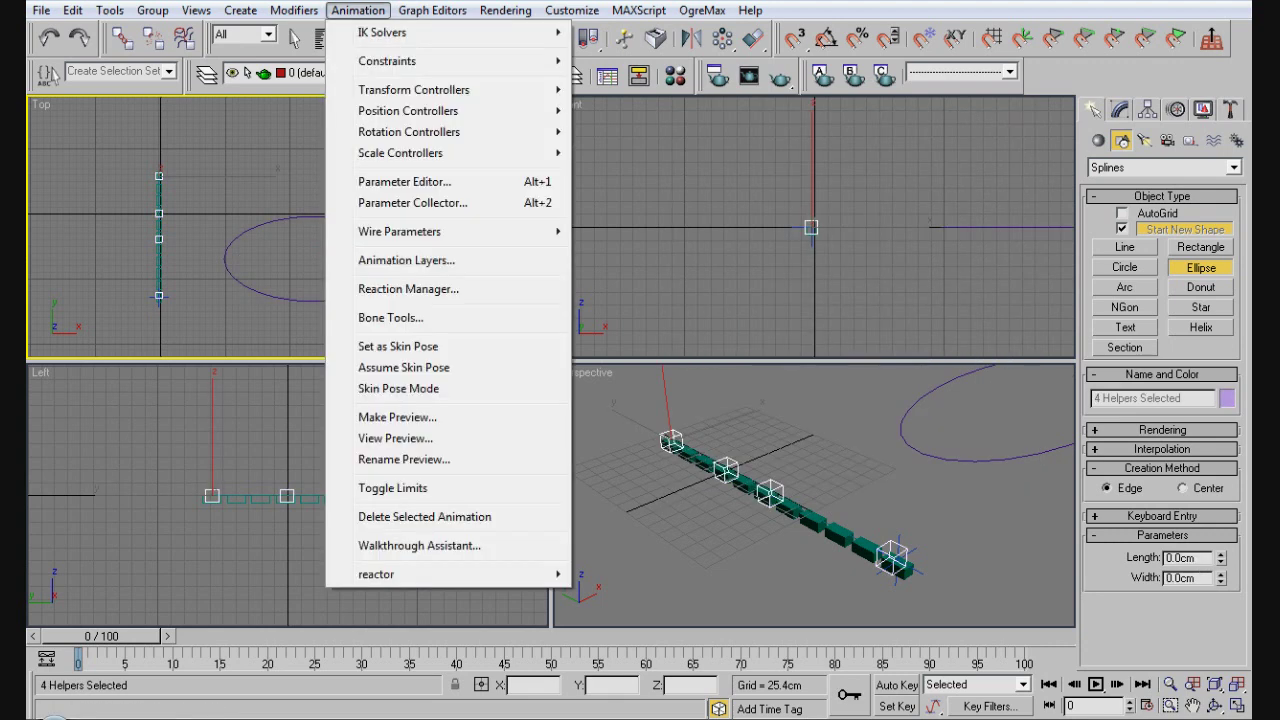
{"action": "mouse_move", "coordinate": [400, 61]}
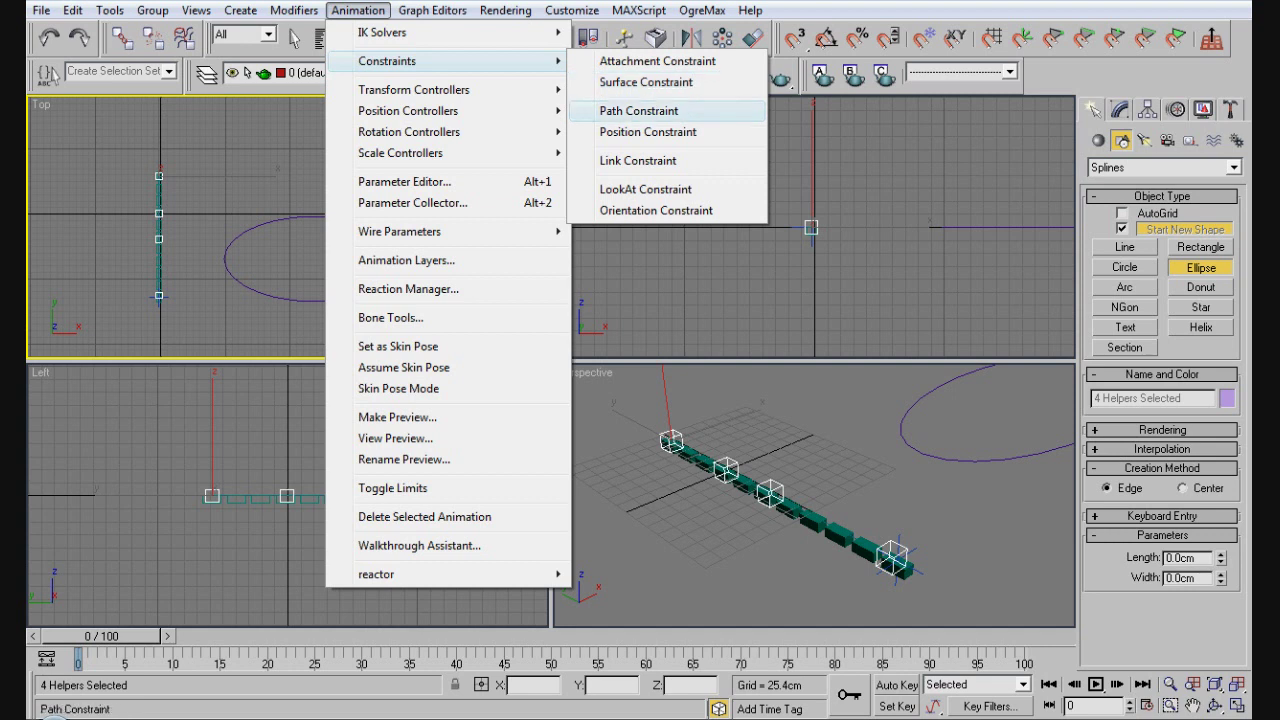
{"action": "left_click", "coordinate": [638, 111]}
{"action": "left_click", "coordinate": [370, 225]}
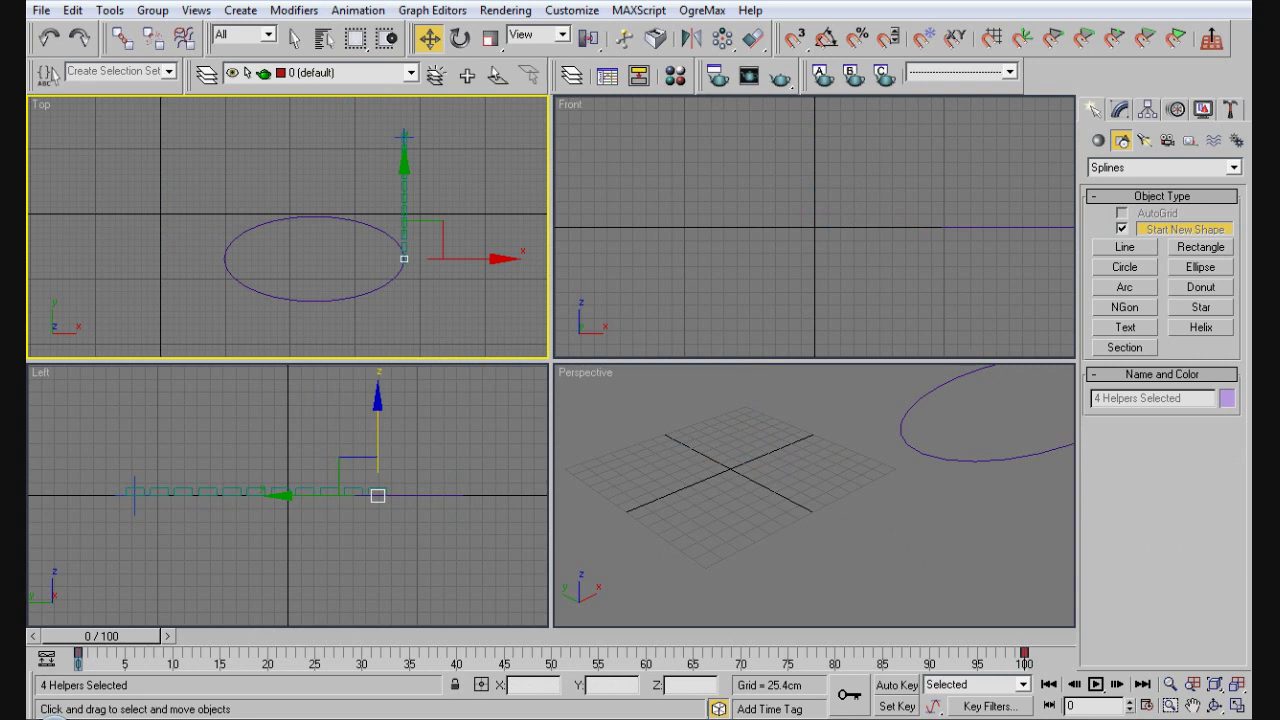
- Move helper Point03 from the ellipse's right end to its lower-right curve in the Top viewport
{"action": "left_click", "coordinate": [404, 259]}
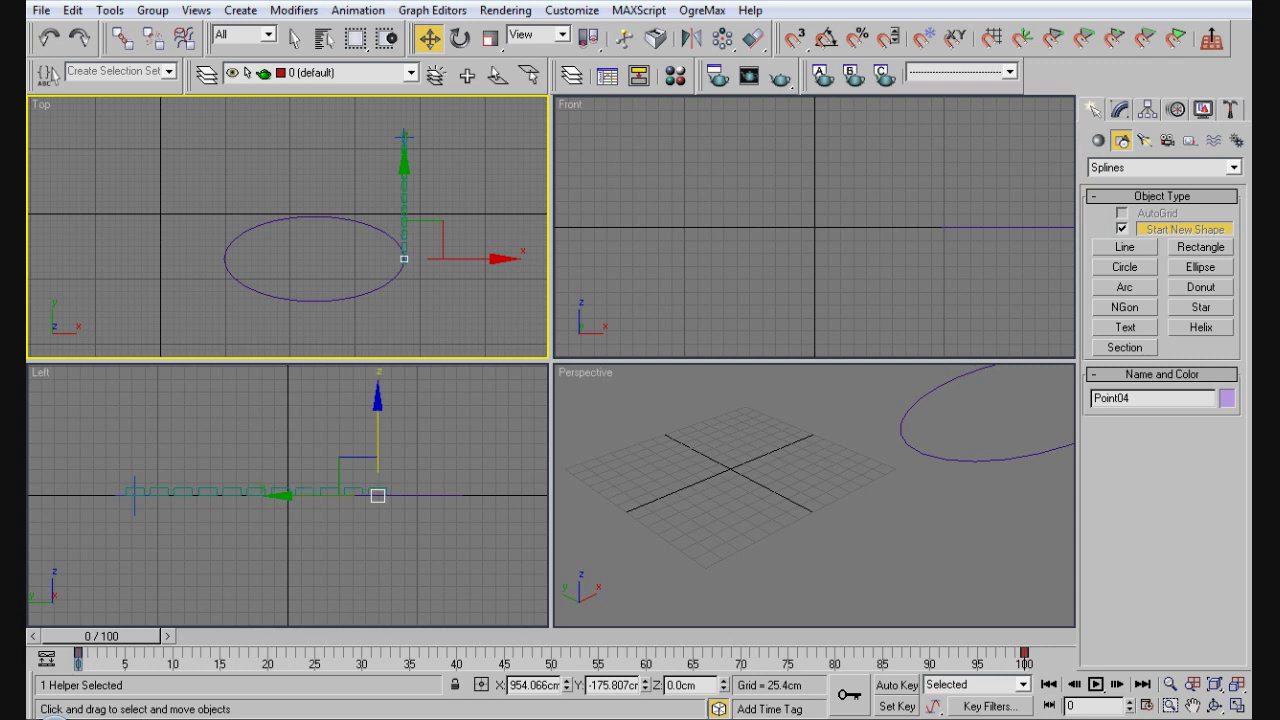
{"action": "left_click", "coordinate": [404, 259]}
{"action": "left_click_drag", "start_coordinate": [404, 192], "coordinate": [404, 271]}
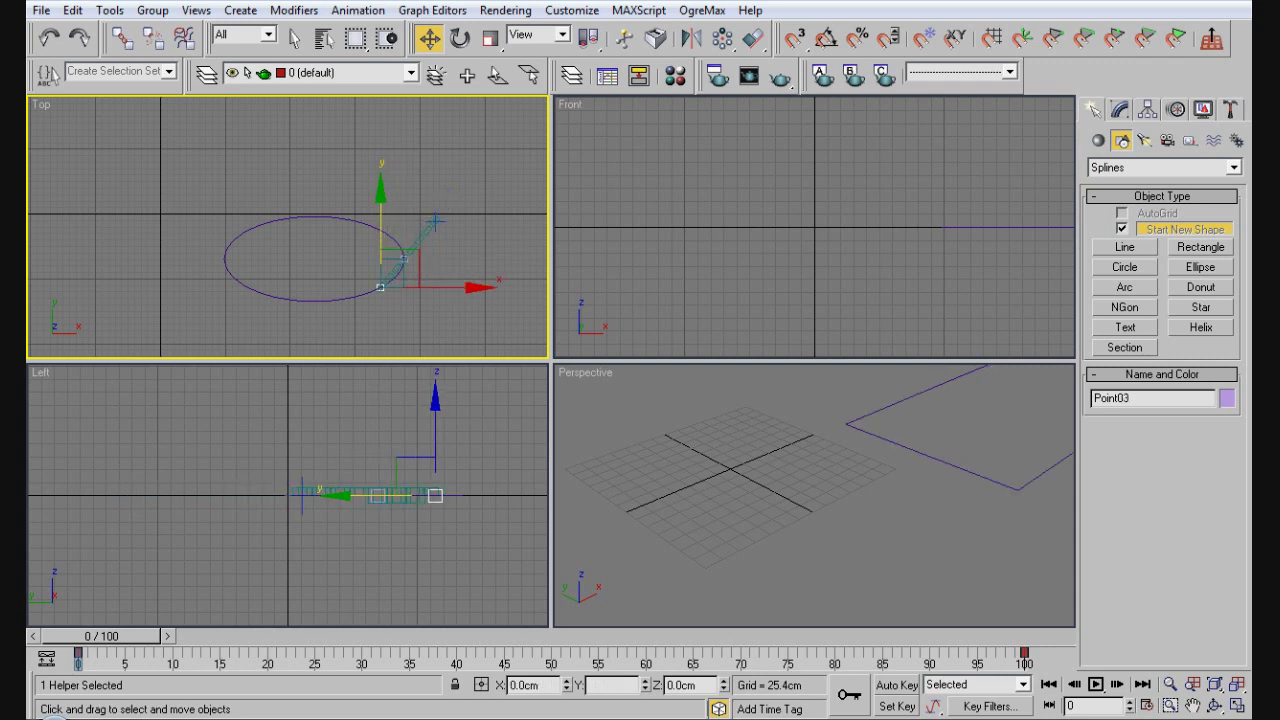
- Move helper Point02 along the ellipse's lower edge to about X 690 cm, Y -337 cm
{"action": "left_click", "coordinate": [404, 259]}
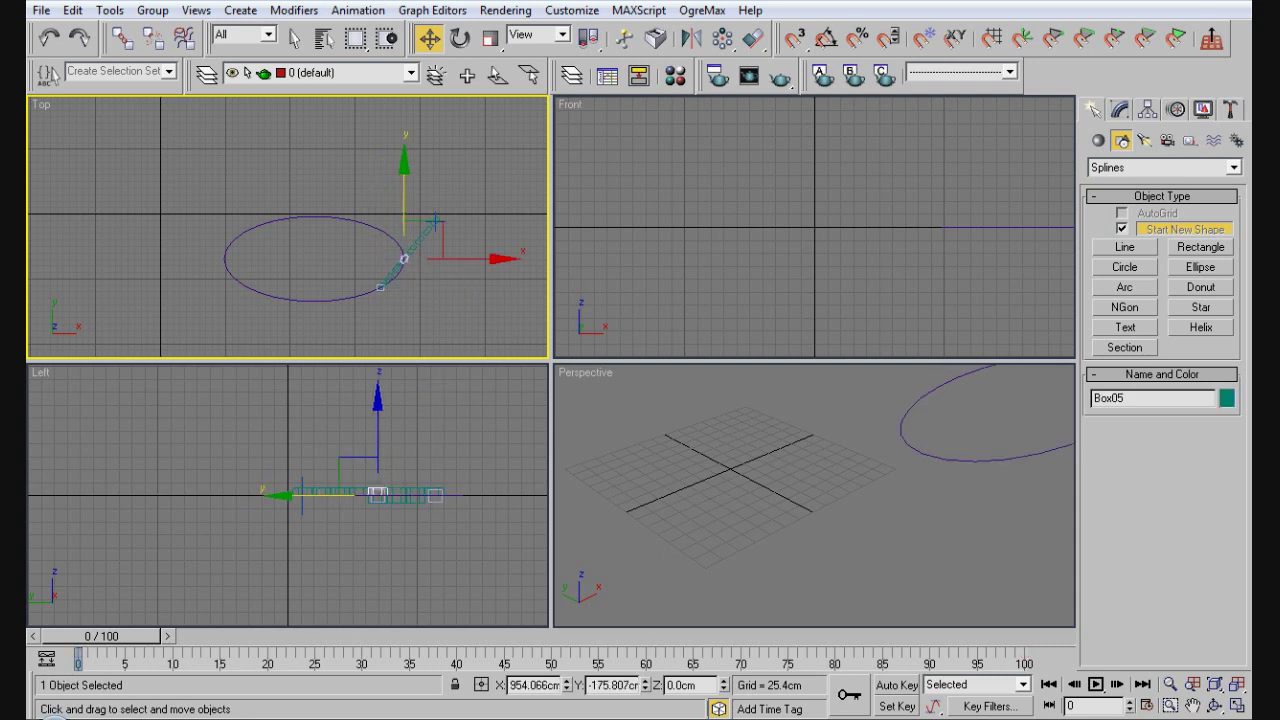
{"action": "key", "text": "Delete"}
{"action": "left_click", "coordinate": [404, 258]}
{"action": "left_click", "coordinate": [404, 259]}
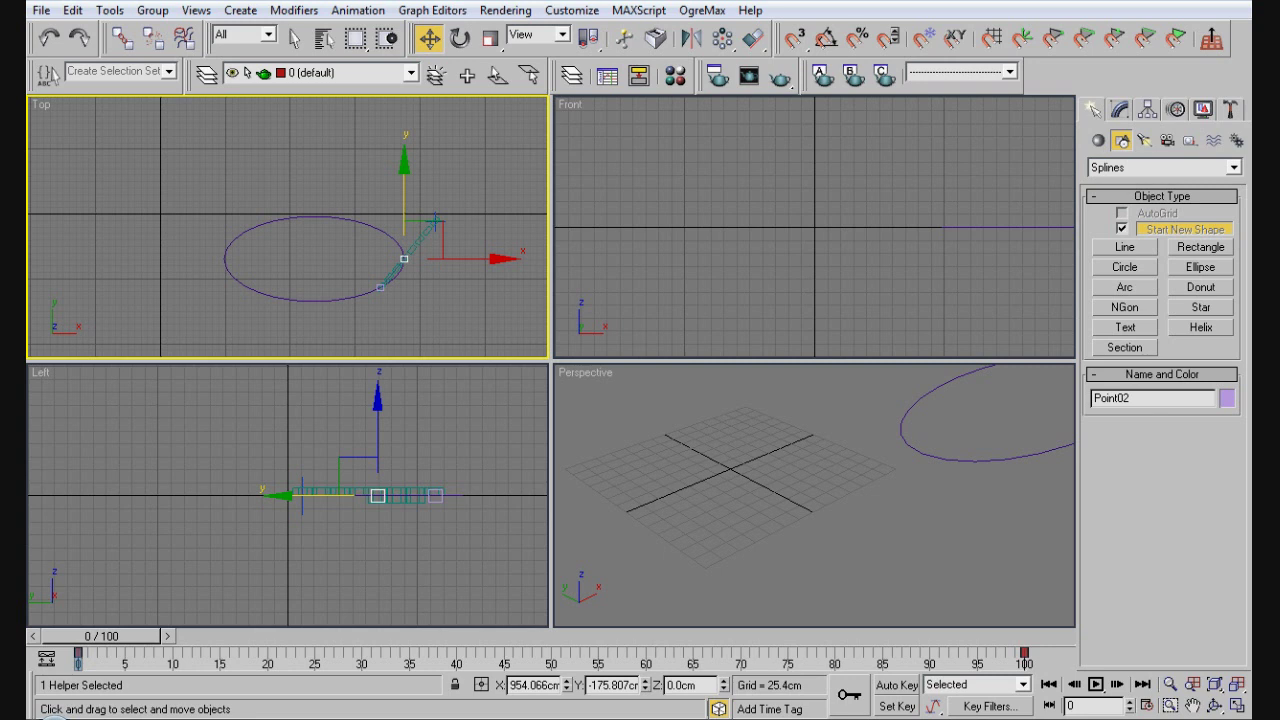
{"action": "left_click_drag", "start_coordinate": [404, 185], "coordinate": [414, 289]}
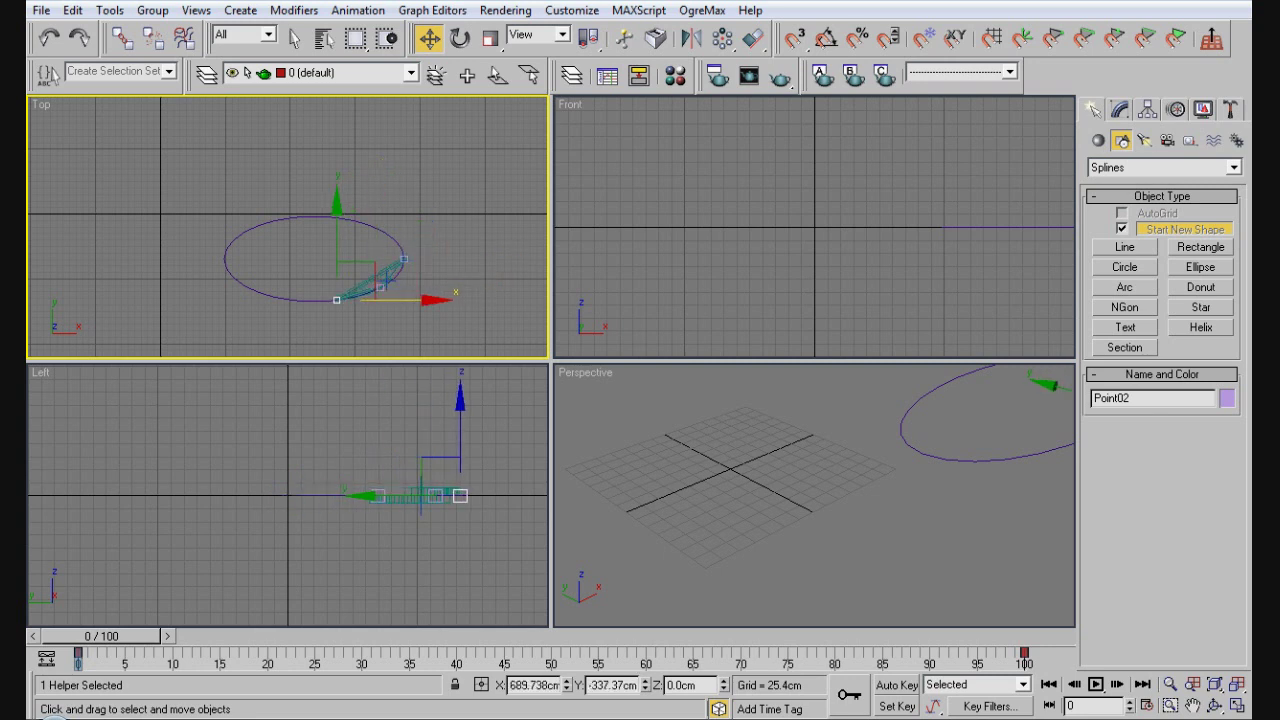
{"action": "left_click", "coordinate": [392, 268]}
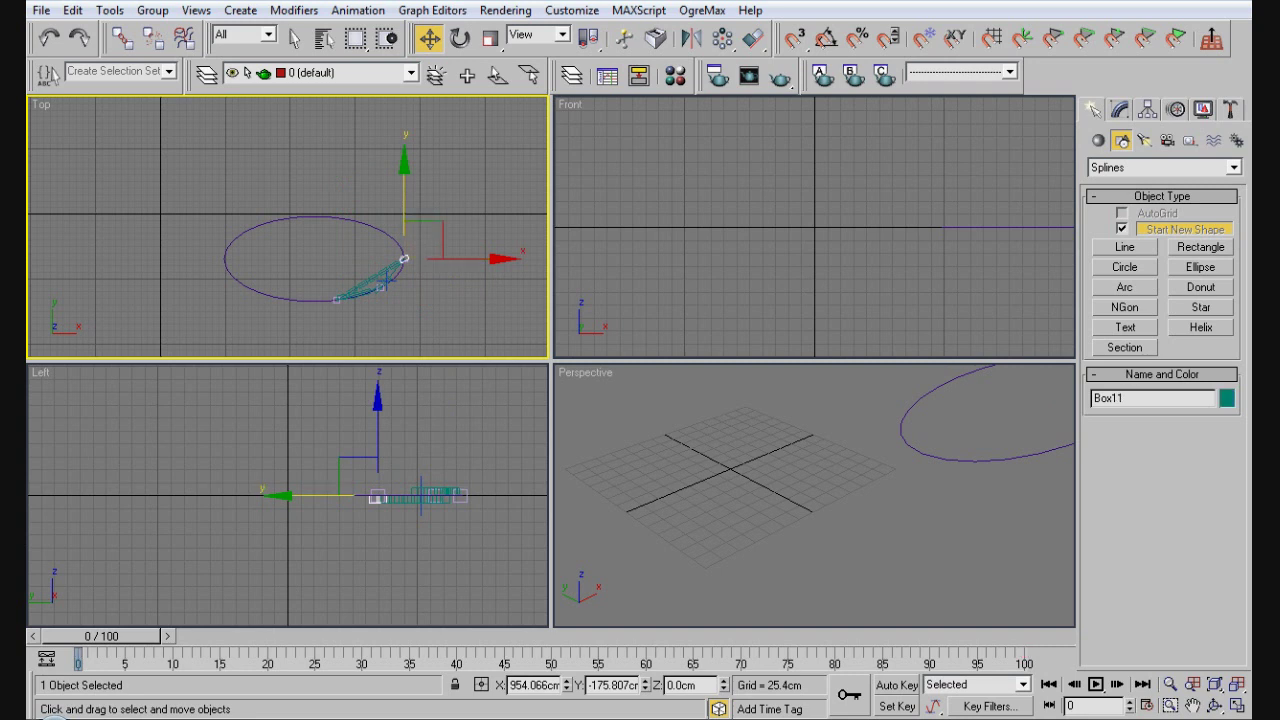
- Move helper Point01 from the ellipse's right end along its lower edge to about X 514 cm, Y -337 cm
{"action": "left_click", "coordinate": [399, 264]}
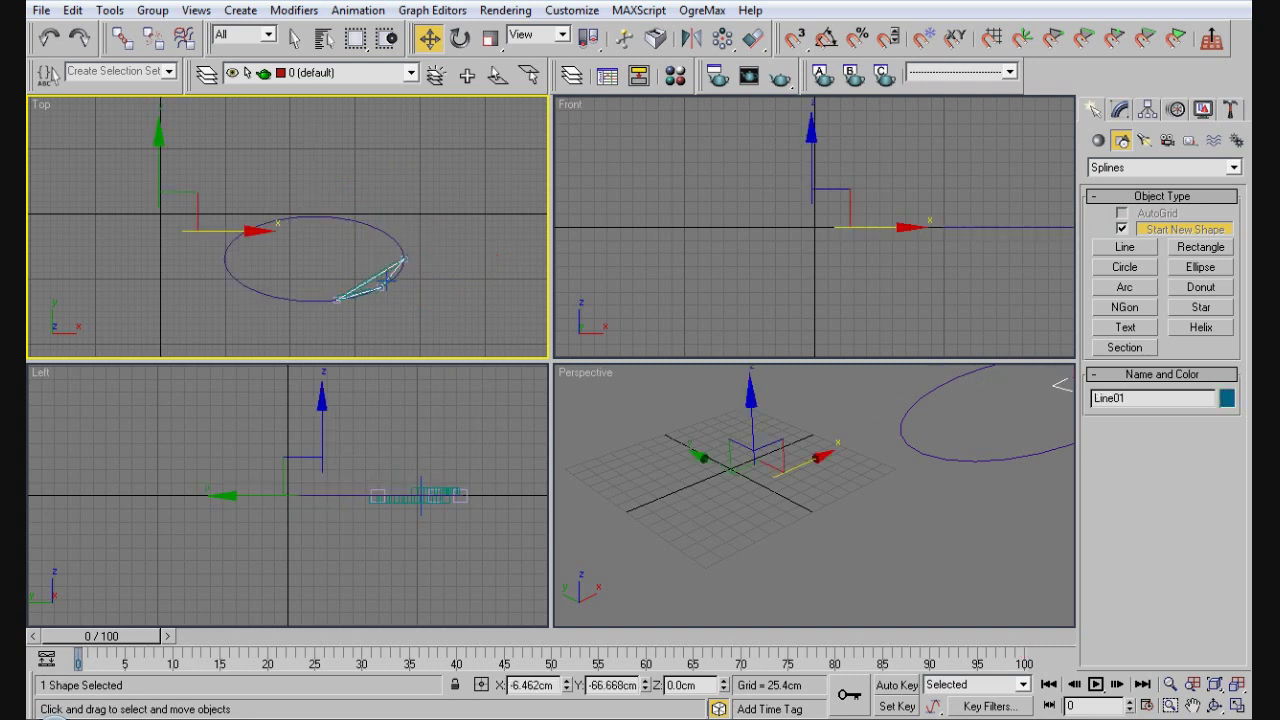
{"action": "left_click", "coordinate": [400, 266]}
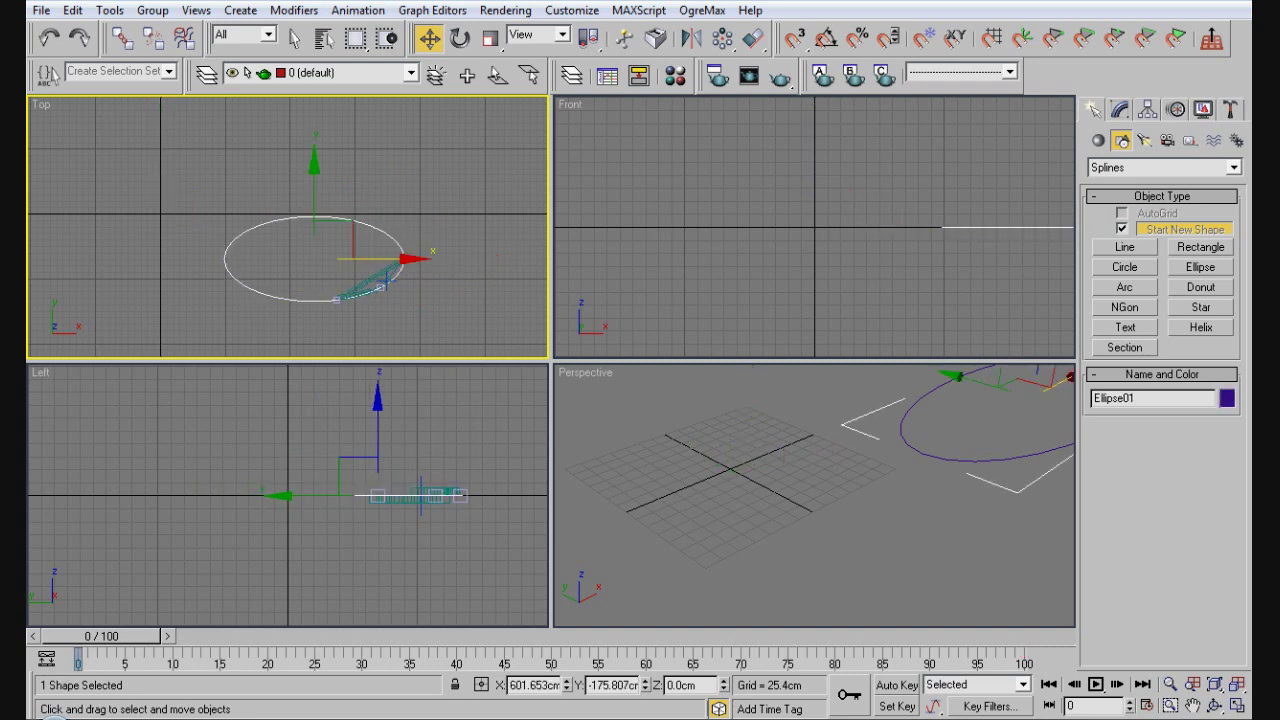
{"action": "left_click", "coordinate": [386, 281]}
{"action": "left_click", "coordinate": [386, 281]}
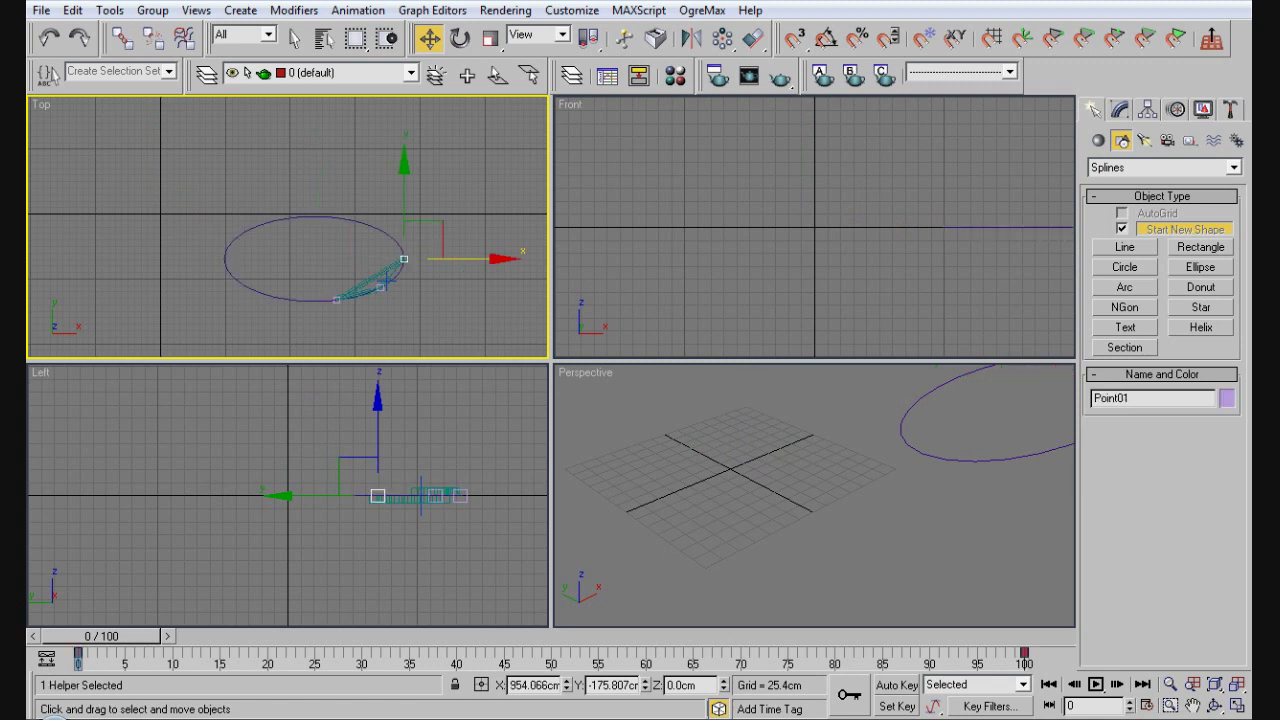
{"action": "left_click_drag", "start_coordinate": [404, 190], "coordinate": [361, 293]}
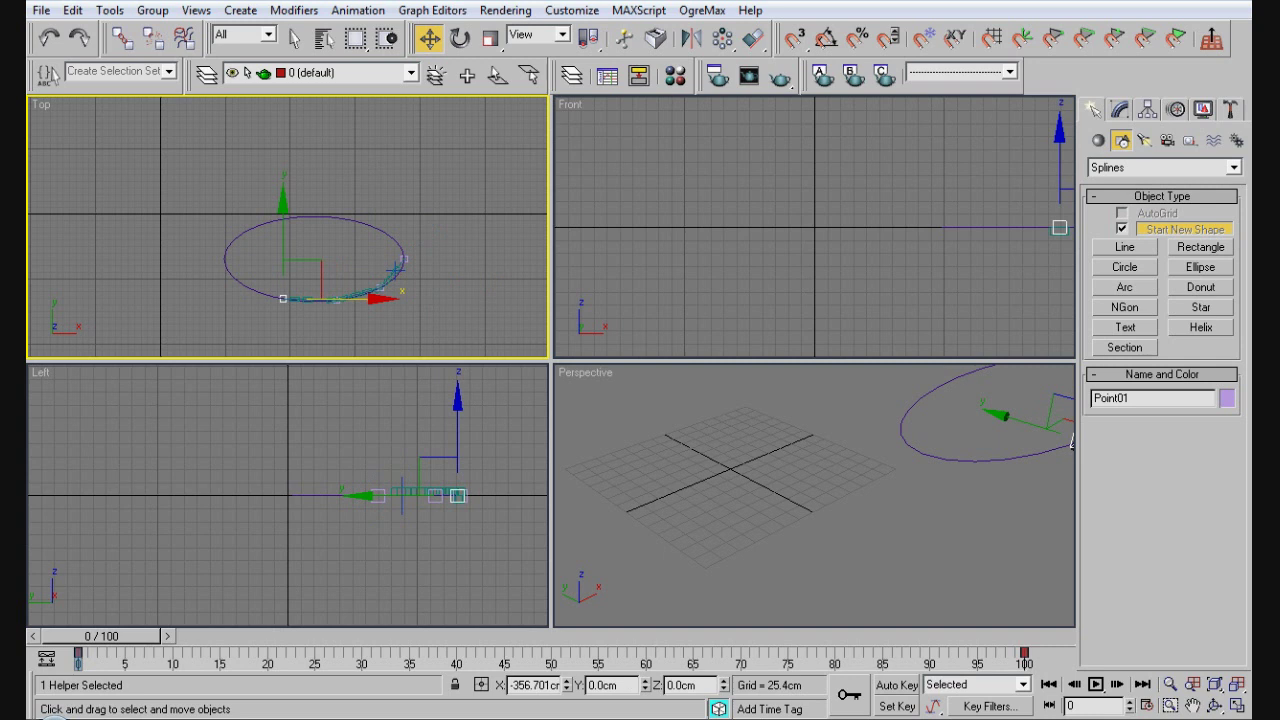
{"action": "mouse_move", "coordinate": [283, 298]}
{"action": "left_mouse_down"}
{"action": "mouse_move", "coordinate": [272, 296]}
{"action": "mouse_move", "coordinate": [292, 300]}
{"action": "left_mouse_up"}
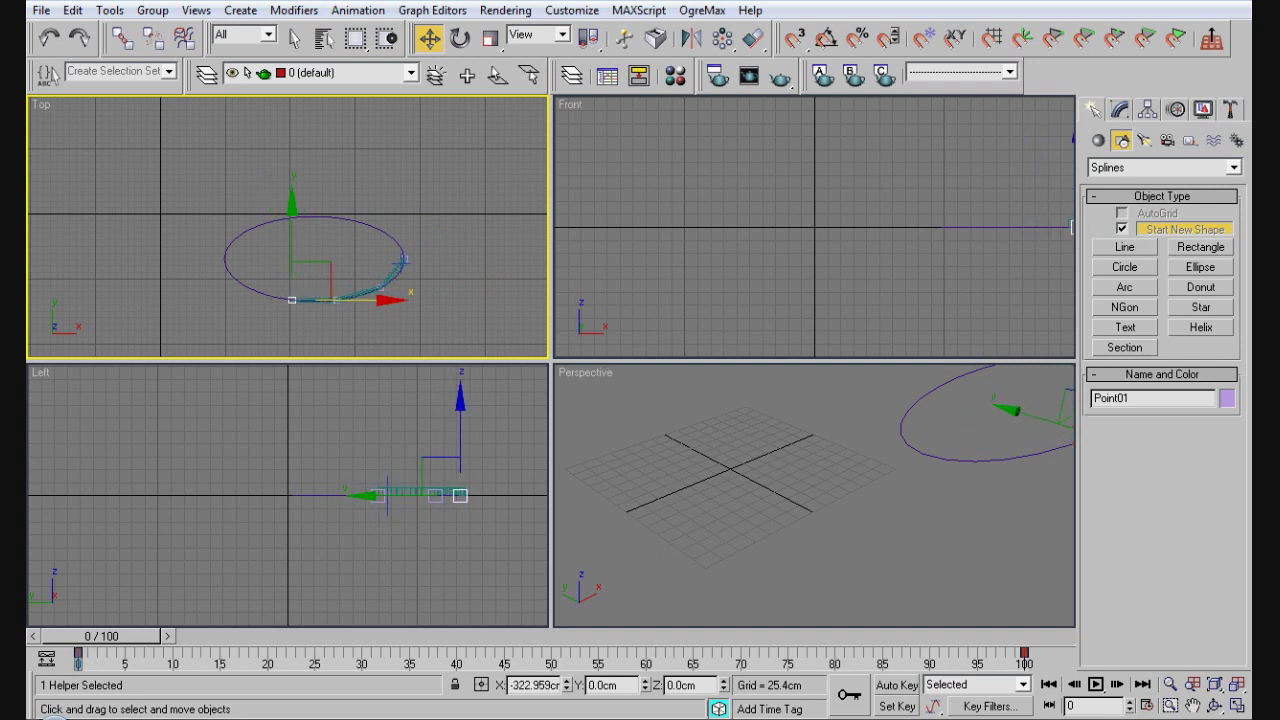
- Scale the ellipse down uniformly to about 53% in the Top viewport
{"action": "scroll", "coordinate": [300, 293], "scroll_direction": "up", "scroll_amount": 5}
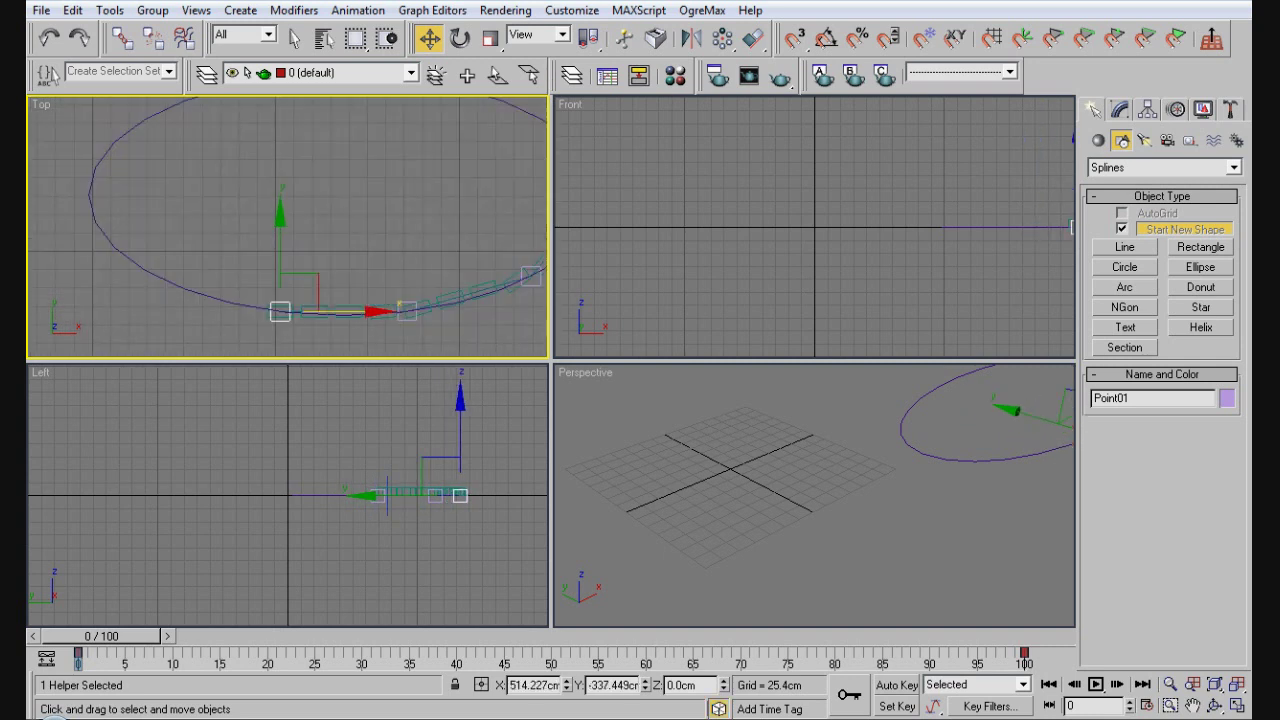
{"action": "middle_click_drag", "start_coordinate": [345, 260], "coordinate": [230, 294]}
{"action": "left_click", "coordinate": [437, 297]}
{"action": "key", "text": "r"}
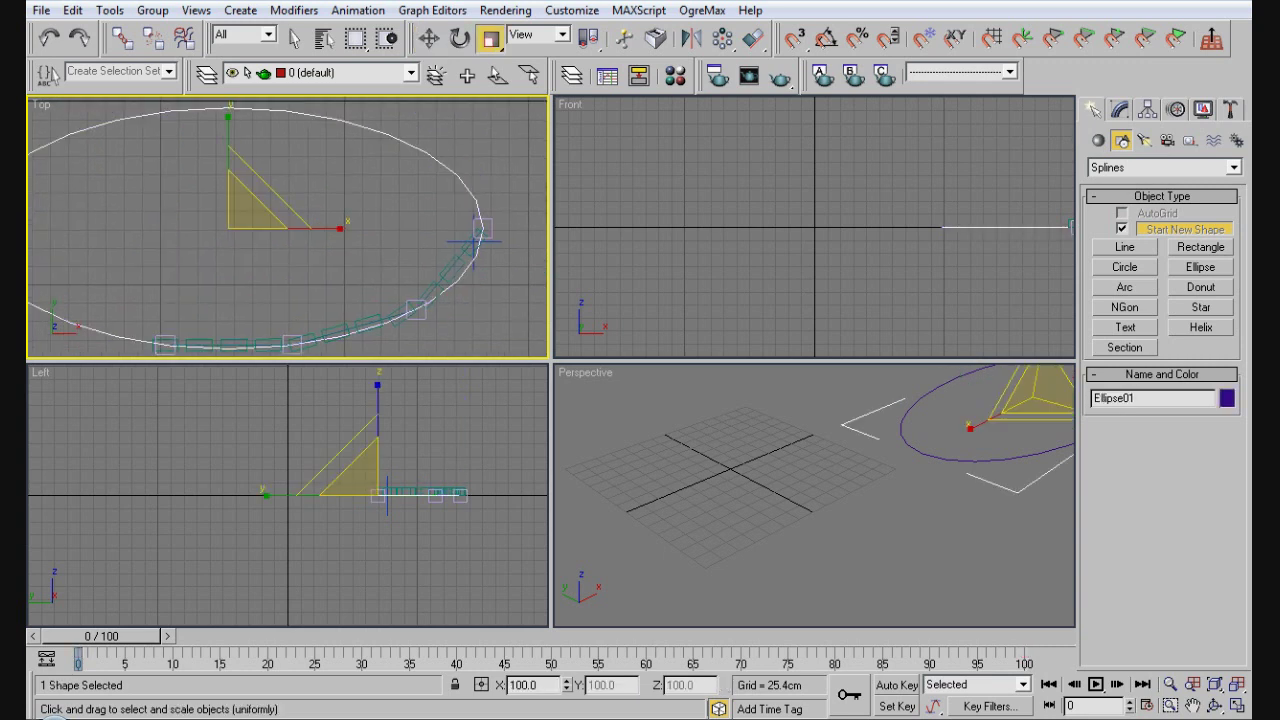
{"action": "left_click_drag", "start_coordinate": [243, 214], "coordinate": [243, 281]}
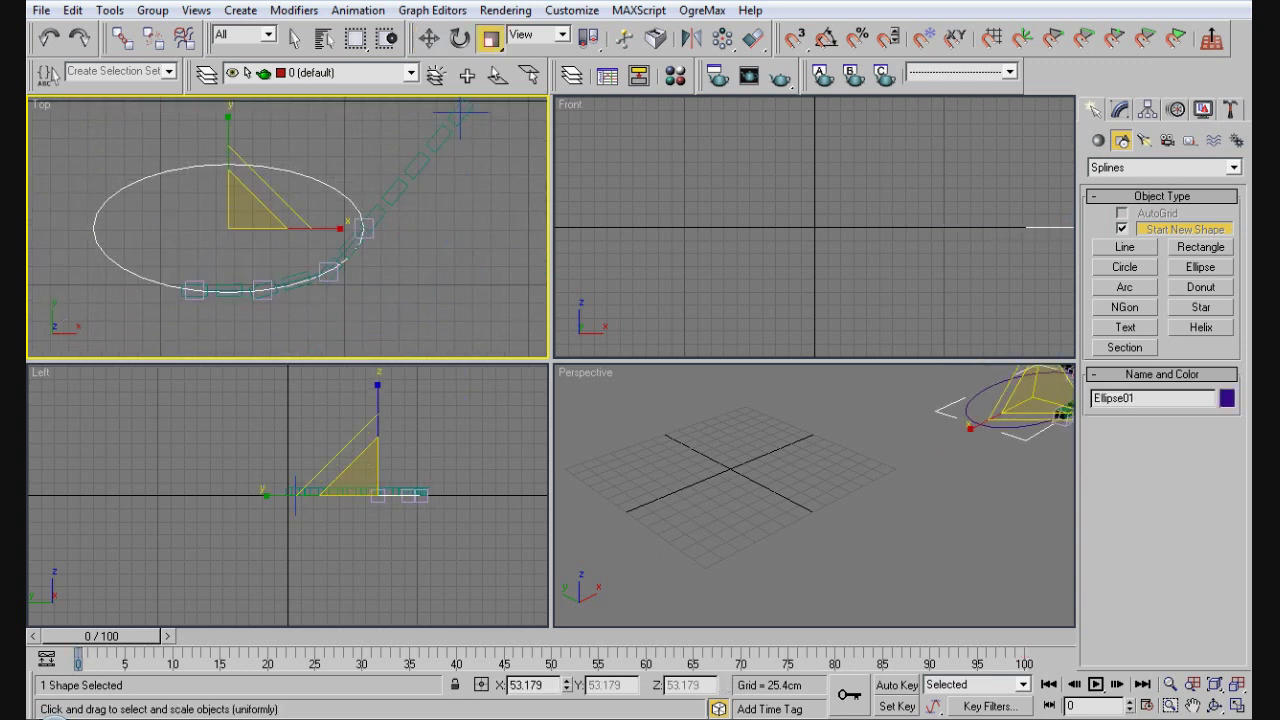
- Move helper Point01 to the ellipse's upper-right curve at about X 698 cm, Y -100 cm
{"action": "key", "text": "w"}
{"action": "left_click", "coordinate": [194, 288]}
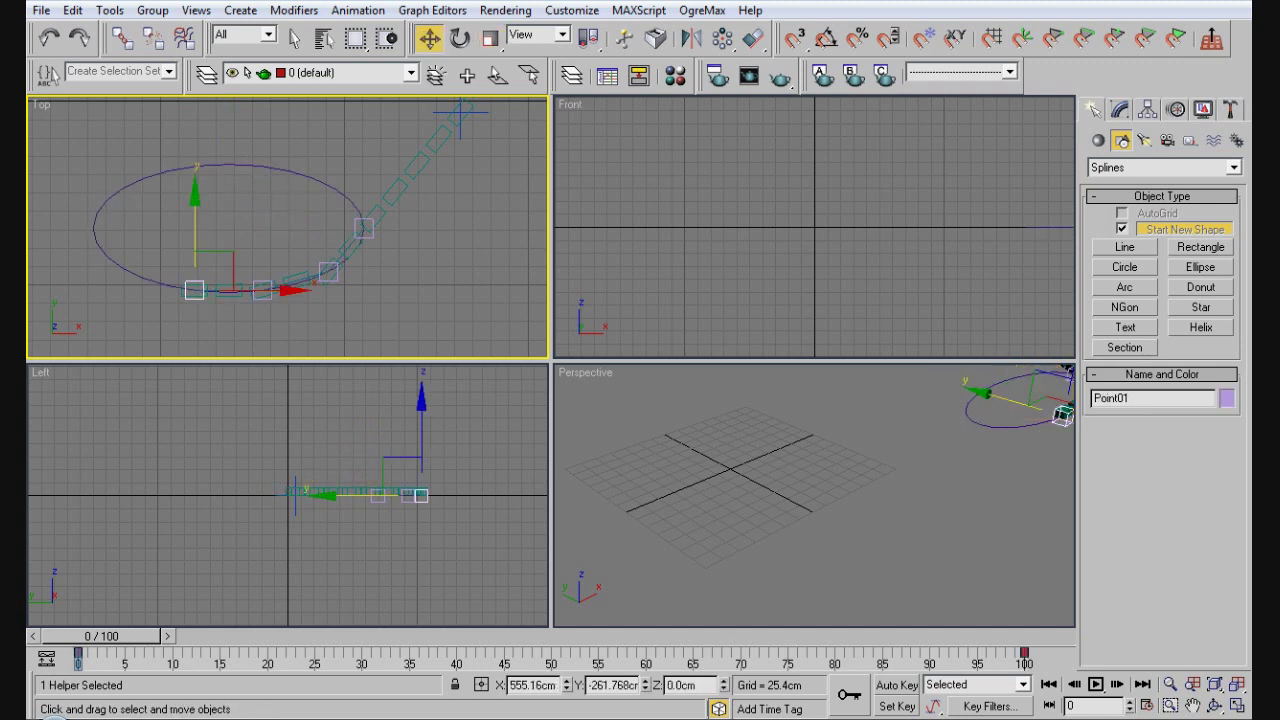
{"action": "left_click_drag", "start_coordinate": [194, 290], "coordinate": [354, 168]}
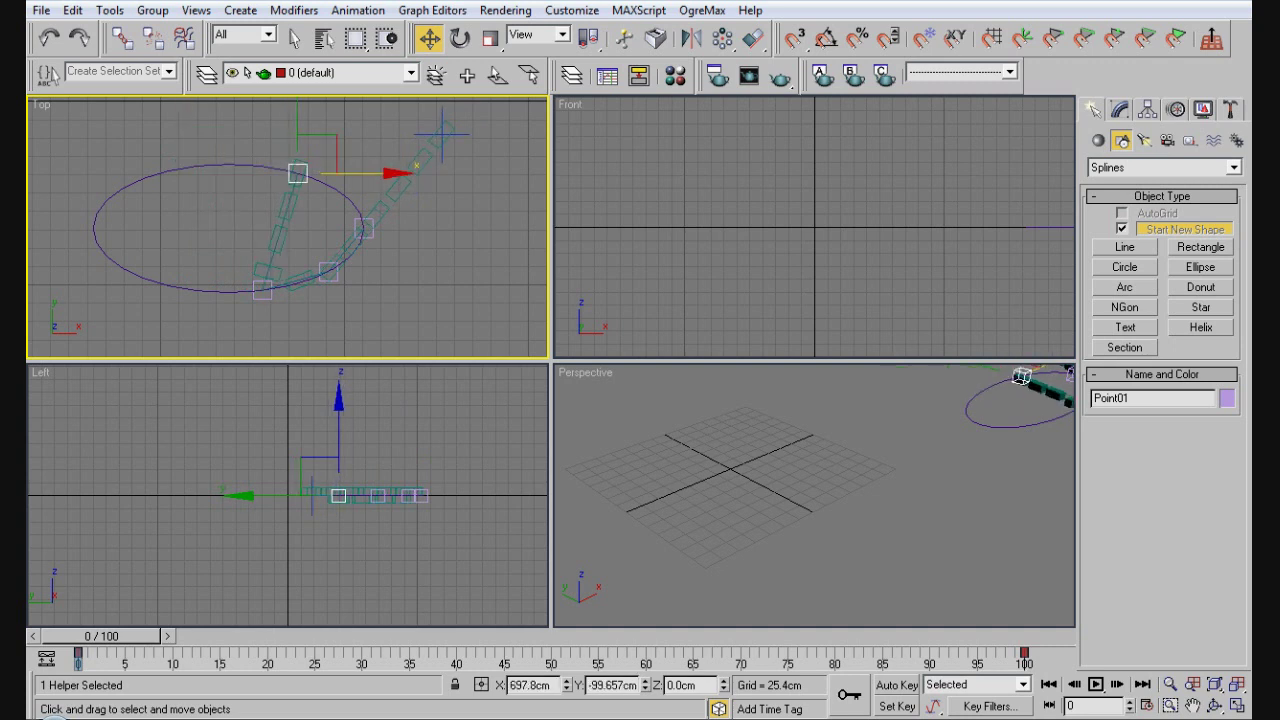
- Move helper Point02 to the ellipse's left end and helper Point03 to its lower-left curve, about X 540 cm, Y -260 cm
{"action": "left_click", "coordinate": [262, 290]}
{"action": "left_click_drag", "start_coordinate": [262, 290], "coordinate": [104, 254]}
{"action": "left_click", "coordinate": [328, 272]}
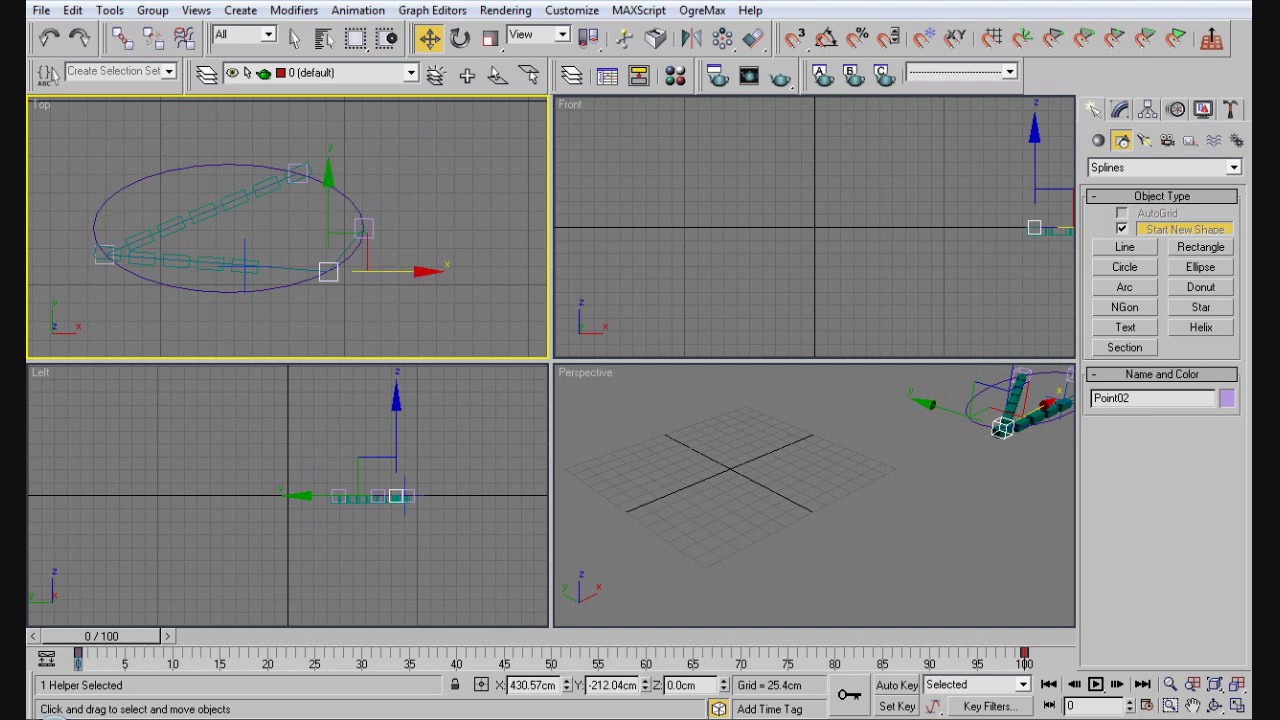
{"action": "left_click_drag", "start_coordinate": [328, 272], "coordinate": [183, 288]}
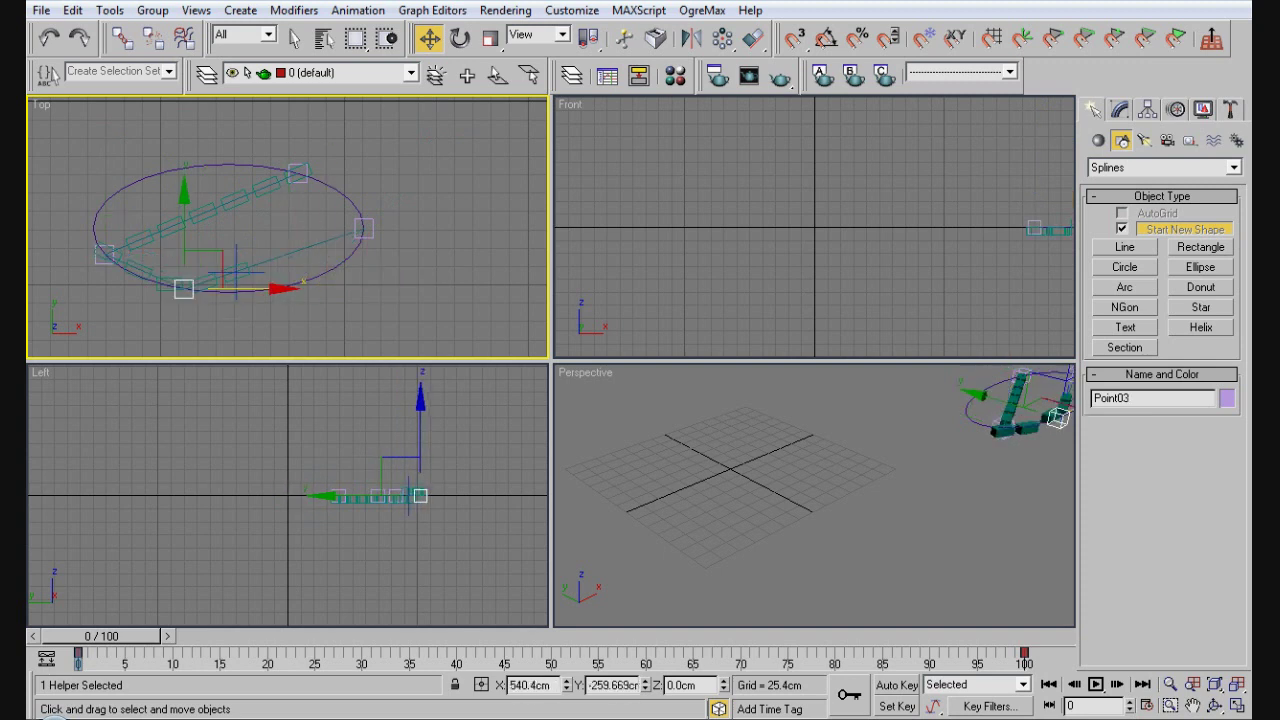
{"action": "left_click", "coordinate": [112, 255]}
{"action": "left_click_drag", "start_coordinate": [108, 213], "coordinate": [108, 178]}
{"action": "key", "text": "ctrl+z"}
- Scale the ellipse down uniformly to about 33% in the Top viewport
{"action": "left_click", "coordinate": [311, 280]}
{"action": "left_click", "coordinate": [313, 272]}
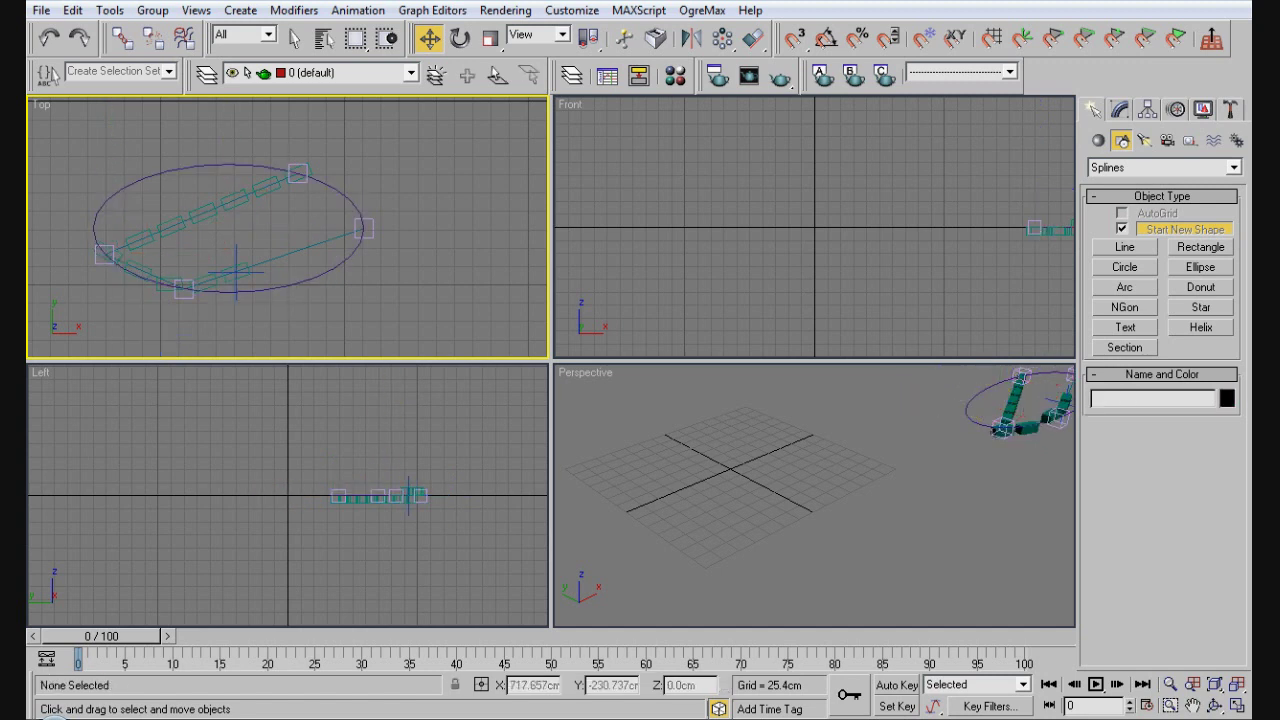
{"action": "left_click", "coordinate": [311, 280]}
{"action": "key", "text": "r"}
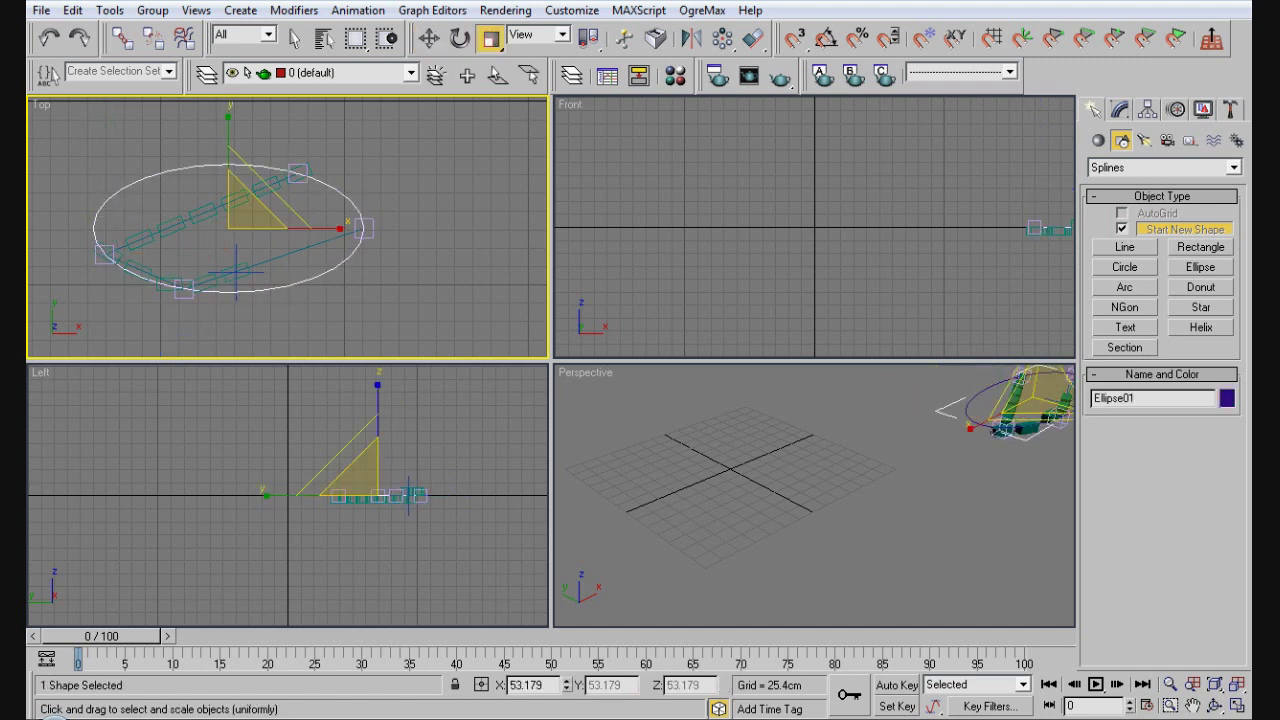
{"action": "left_click_drag", "start_coordinate": [237, 270], "coordinate": [433, 190]}
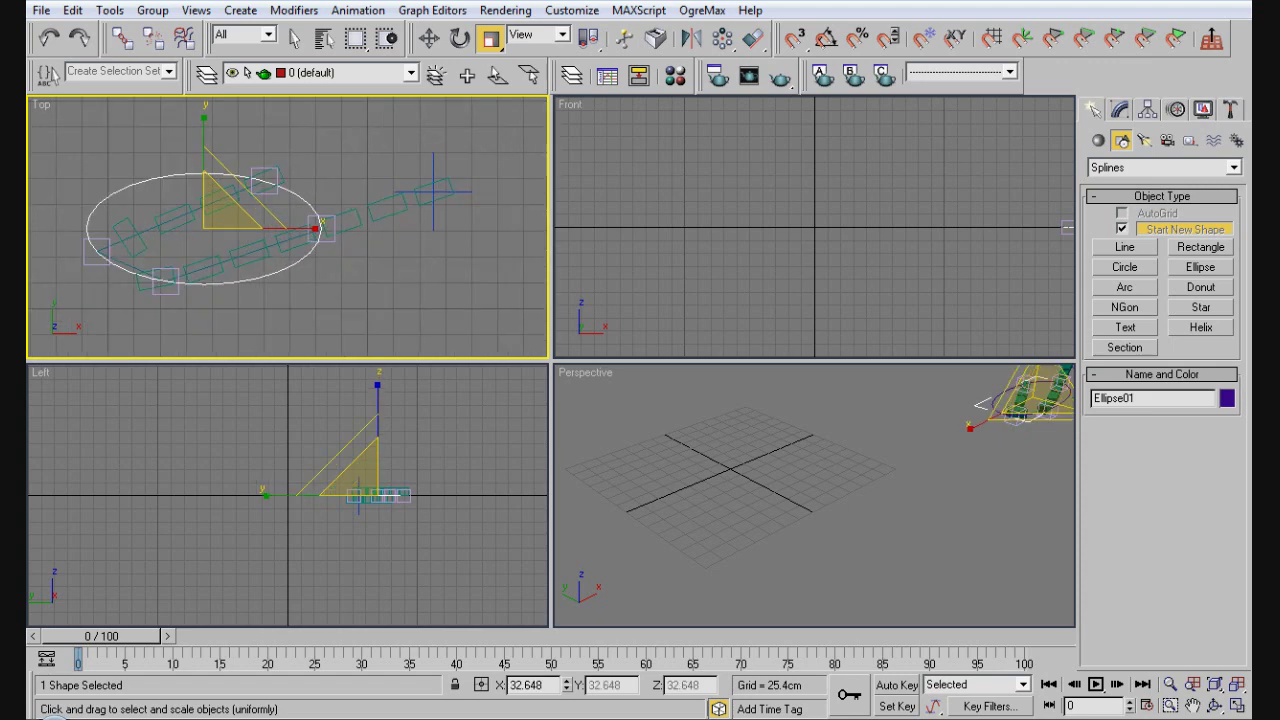
- Enlarge the ellipse slightly so the far end of the box chain lies close to its right end
{"action": "scroll", "coordinate": [288, 227], "scroll_direction": "up", "scroll_amount": 2}
{"action": "middle_click_drag", "start_coordinate": [288, 227], "coordinate": [305, 201]}
{"action": "scroll", "coordinate": [305, 201], "scroll_direction": "down", "scroll_amount": 4}
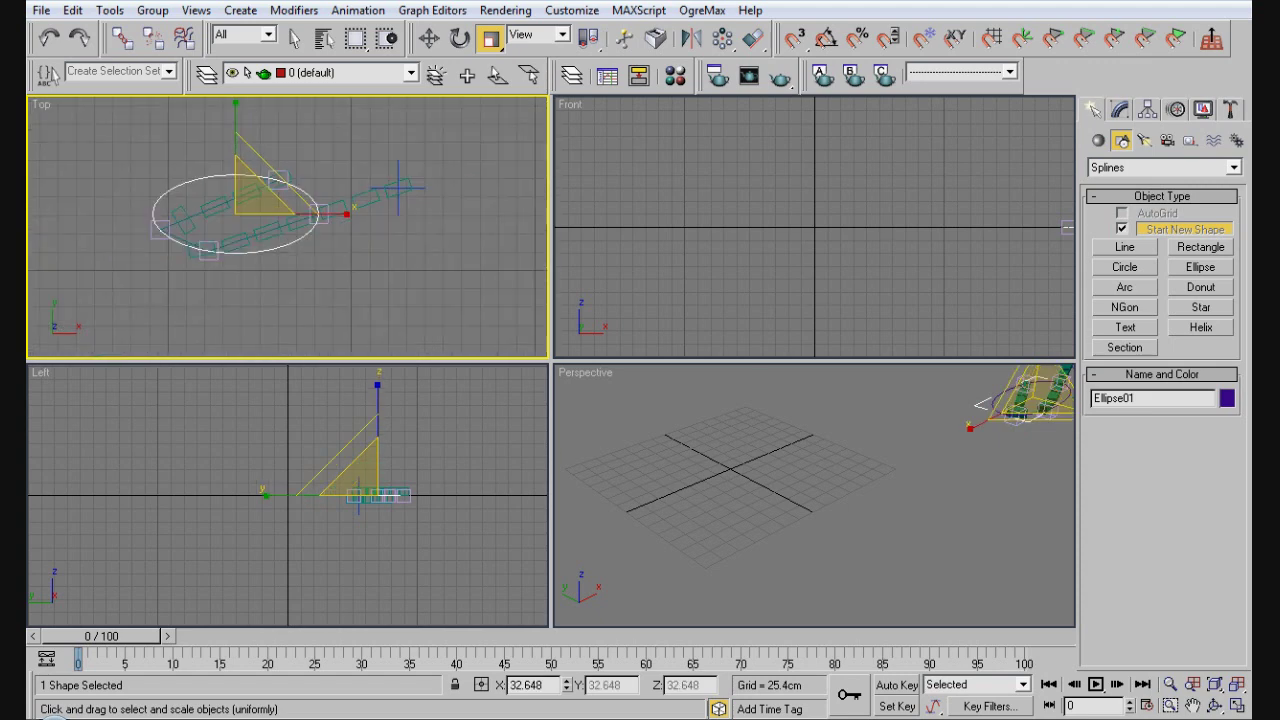
{"action": "scroll", "coordinate": [288, 227], "scroll_direction": "up", "scroll_amount": 2}
{"action": "left_click_drag", "start_coordinate": [235, 190], "coordinate": [237, 162]}
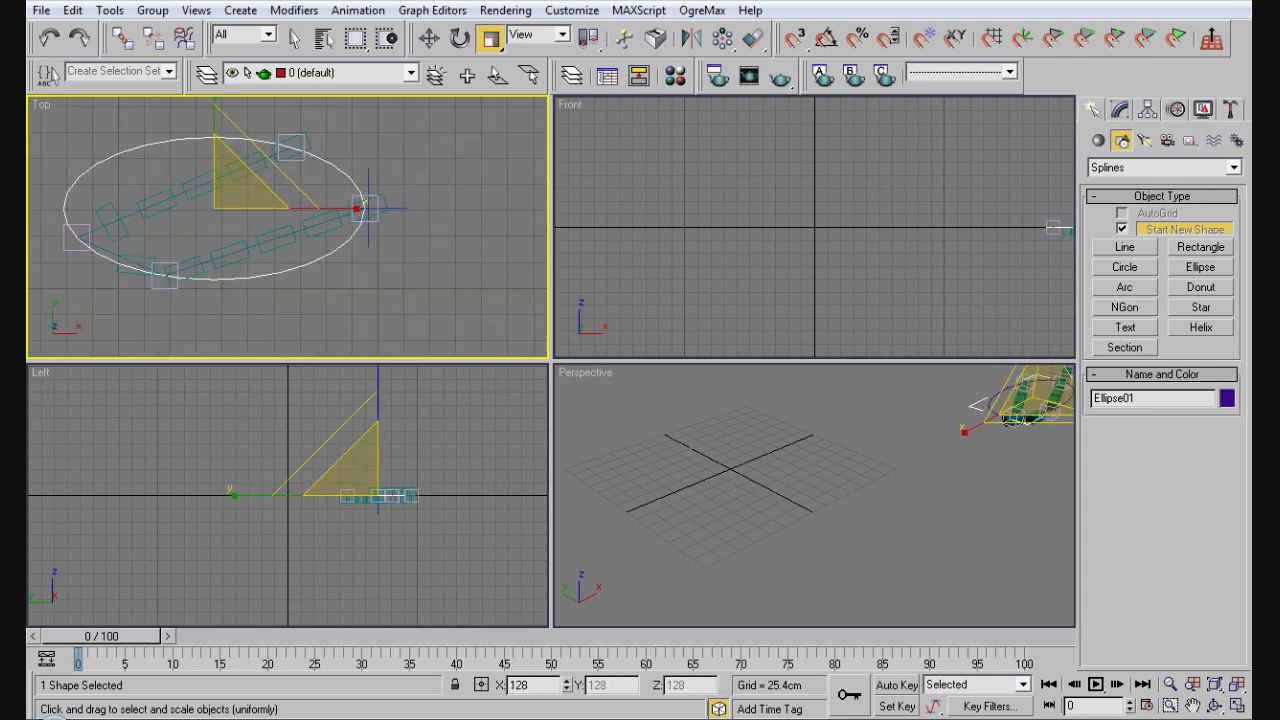
{"action": "left_click_drag", "start_coordinate": [368, 208], "coordinate": [357, 218]}
- Move helper Point01 along the ellipse closer to Point04, to about X 712 cm, Y -142 cm
{"action": "key", "text": "w"}
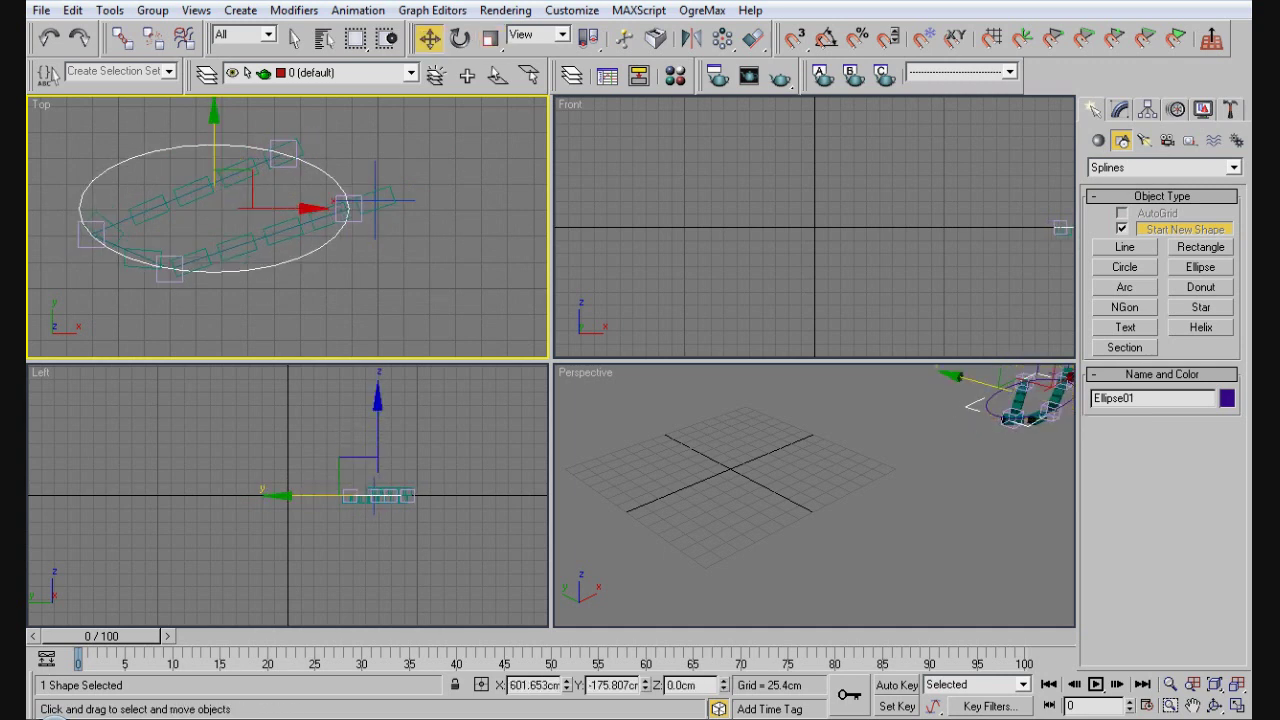
{"action": "left_click", "coordinate": [283, 154]}
{"action": "left_click_drag", "start_coordinate": [345, 154], "coordinate": [327, 173]}
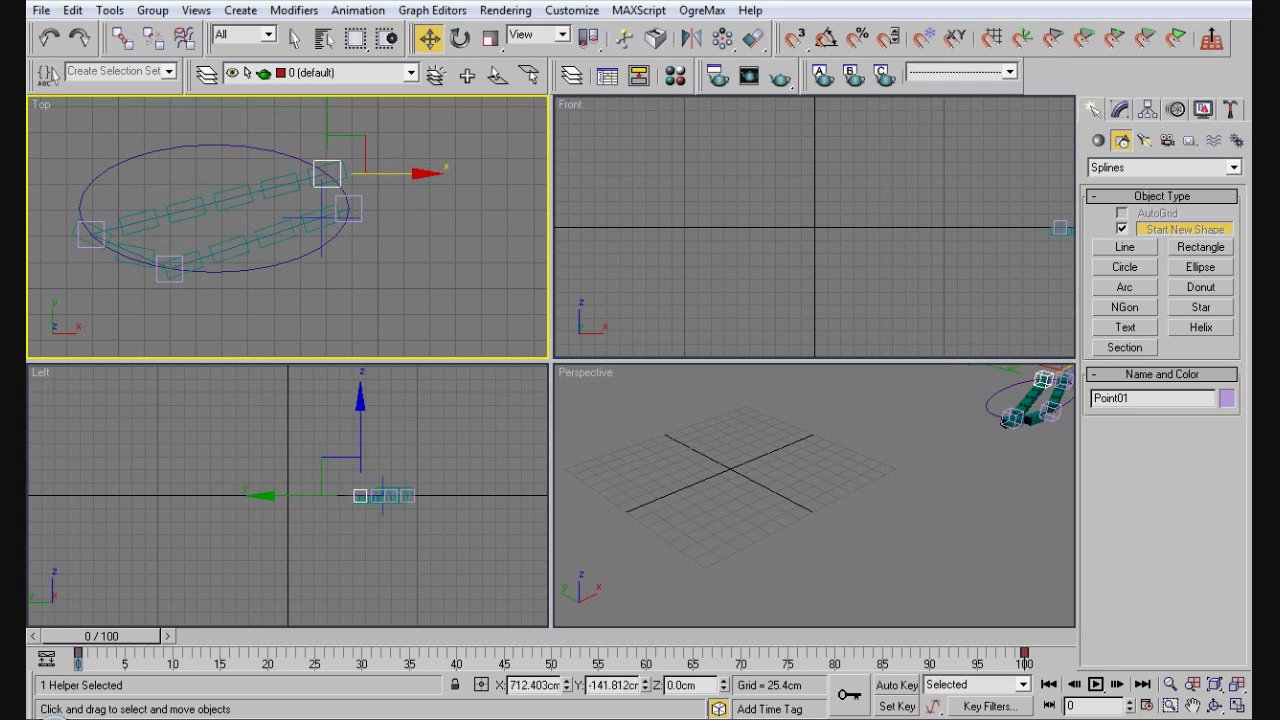
{"action": "left_click", "coordinate": [86, 237]}
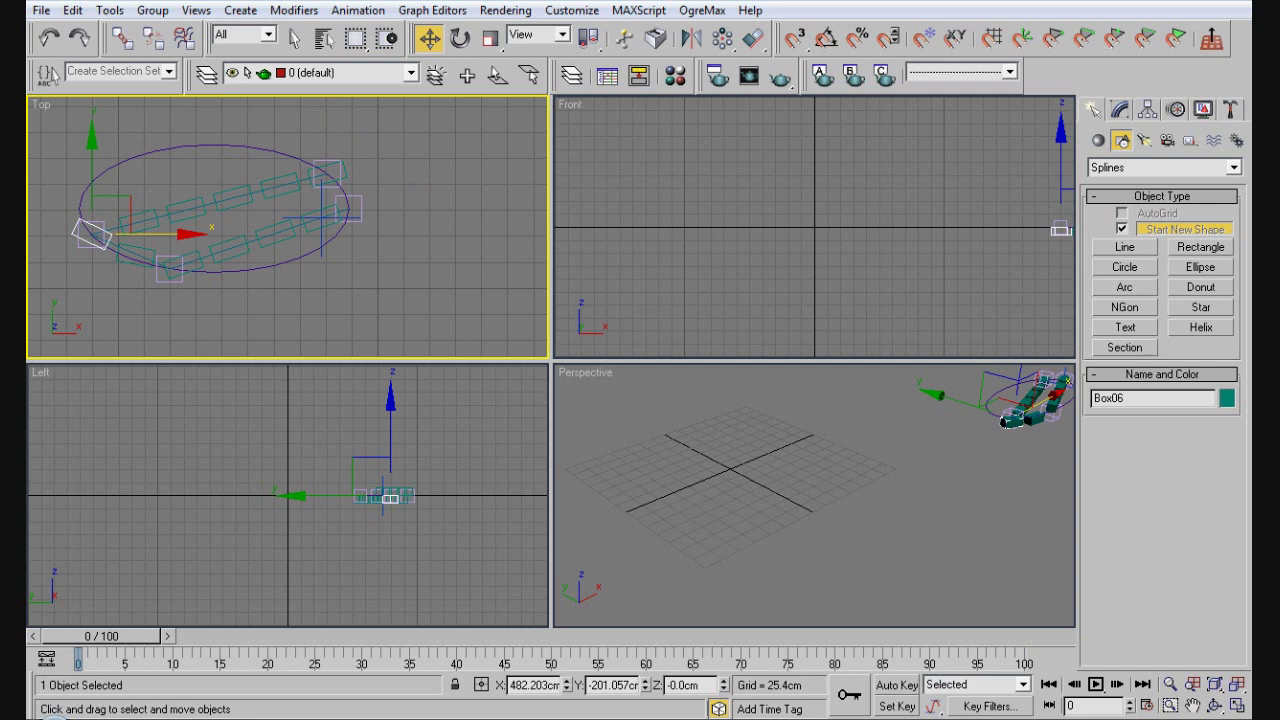
{"action": "left_click_drag", "start_coordinate": [165, 235], "coordinate": [313, 235]}
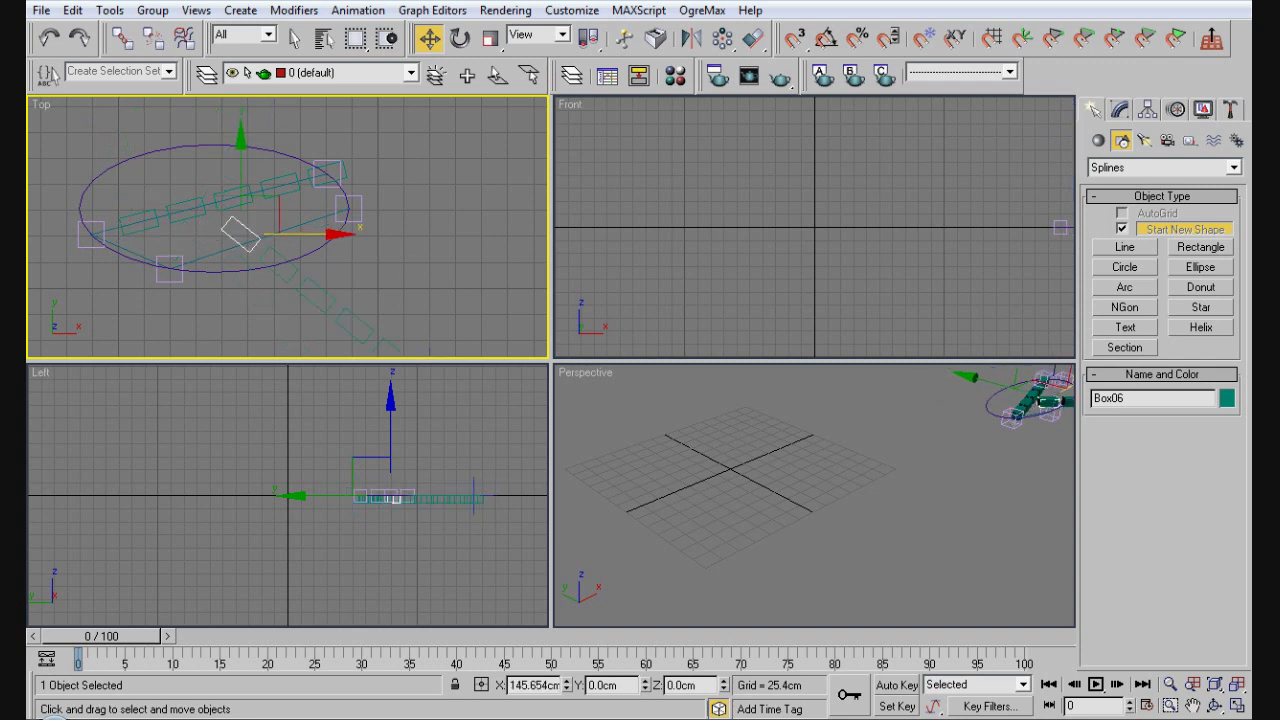
{"action": "key", "text": "ctrl+z"}
- Slide helper Point02 along the ellipse and place it on the upper-left curve at about X 476 cm, Y -156 cm
{"action": "left_click", "coordinate": [88, 237]}
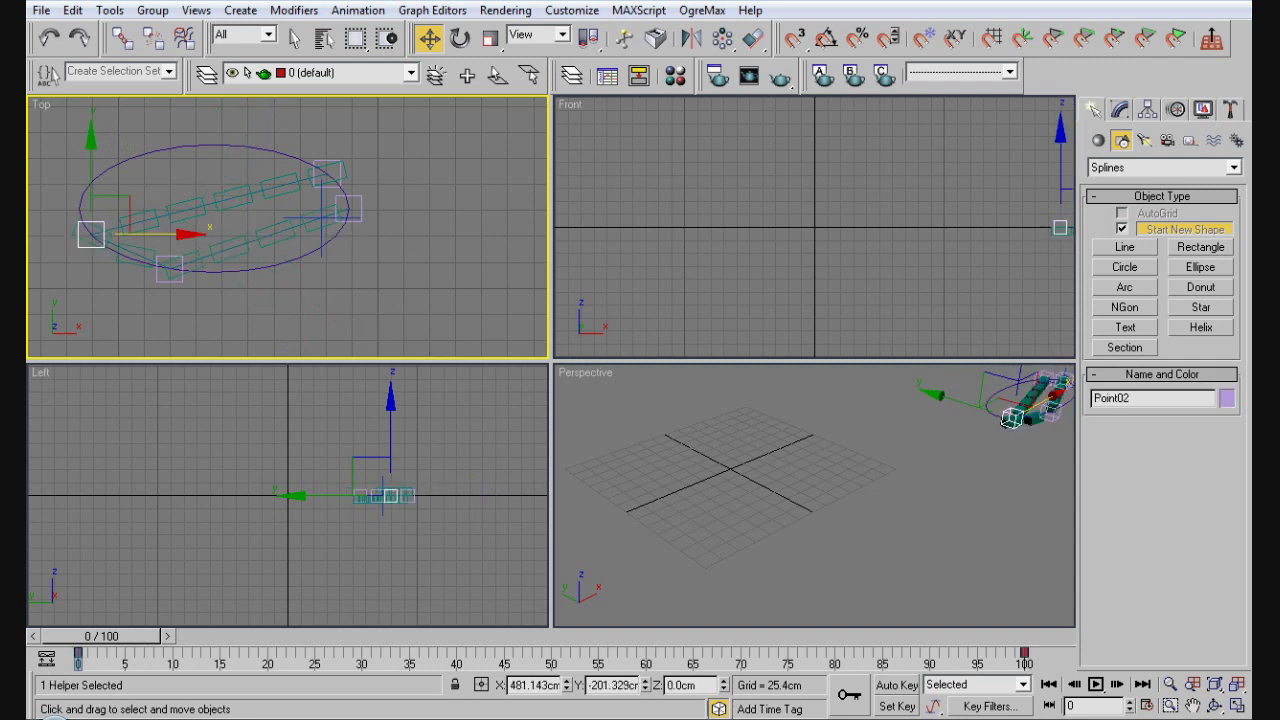
{"action": "mouse_move", "coordinate": [90, 233]}
{"action": "left_mouse_down"}
{"action": "mouse_move", "coordinate": [189, 271]}
{"action": "mouse_move", "coordinate": [84, 217]}
{"action": "left_mouse_up"}
{"action": "left_click_drag", "start_coordinate": [81, 172], "coordinate": [81, 140]}
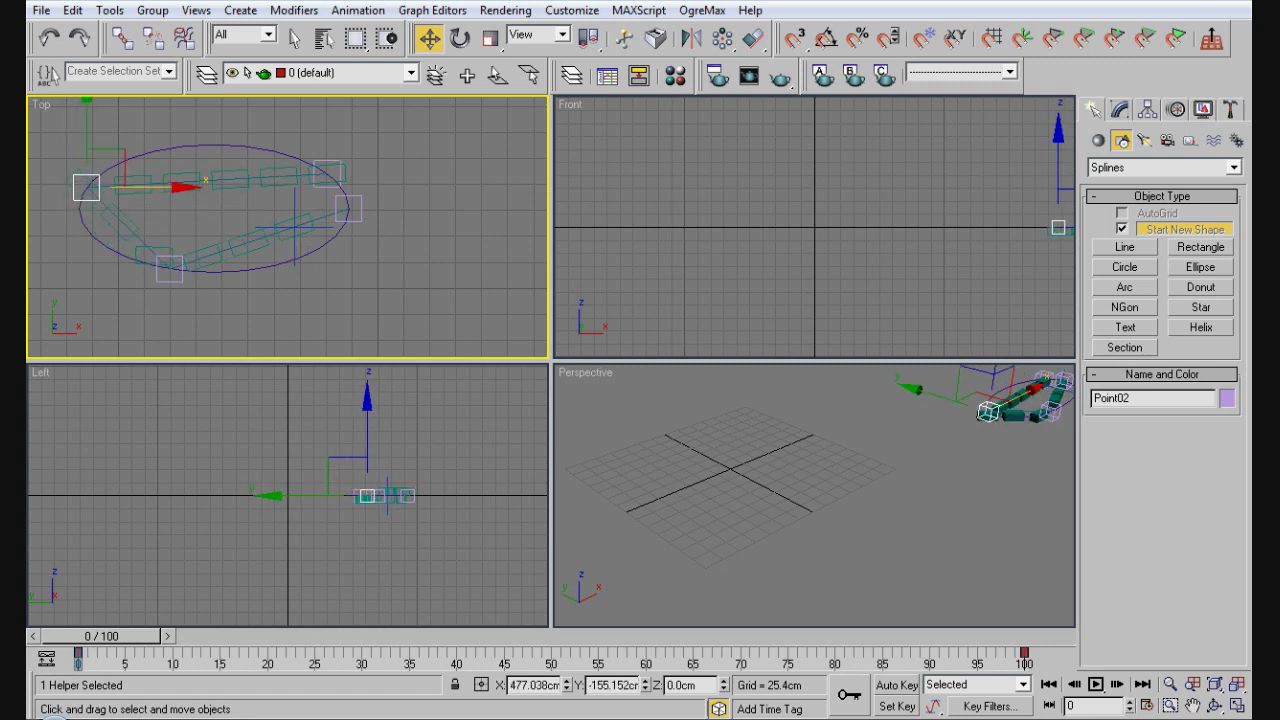
{"action": "left_click_drag", "start_coordinate": [140, 187], "coordinate": [343, 187]}
{"action": "left_click_drag", "start_coordinate": [284, 154], "coordinate": [326, 173]}
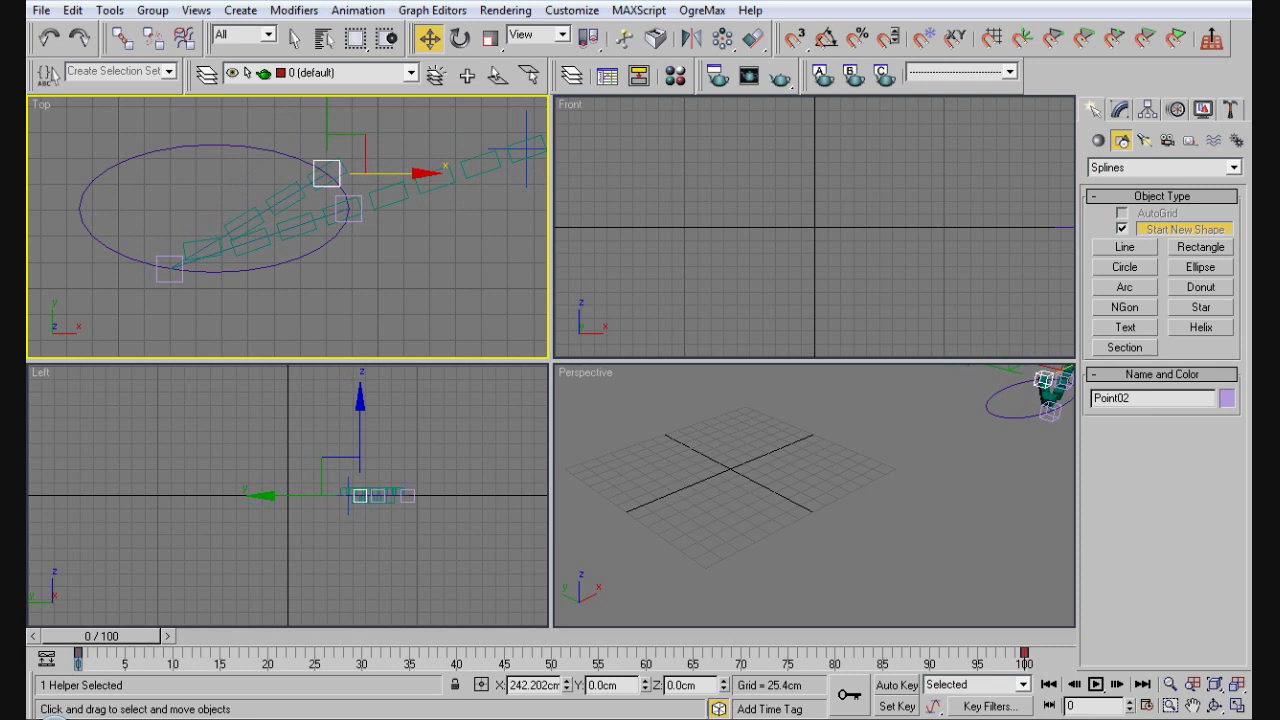
{"action": "left_click_drag", "start_coordinate": [385, 181], "coordinate": [145, 187]}
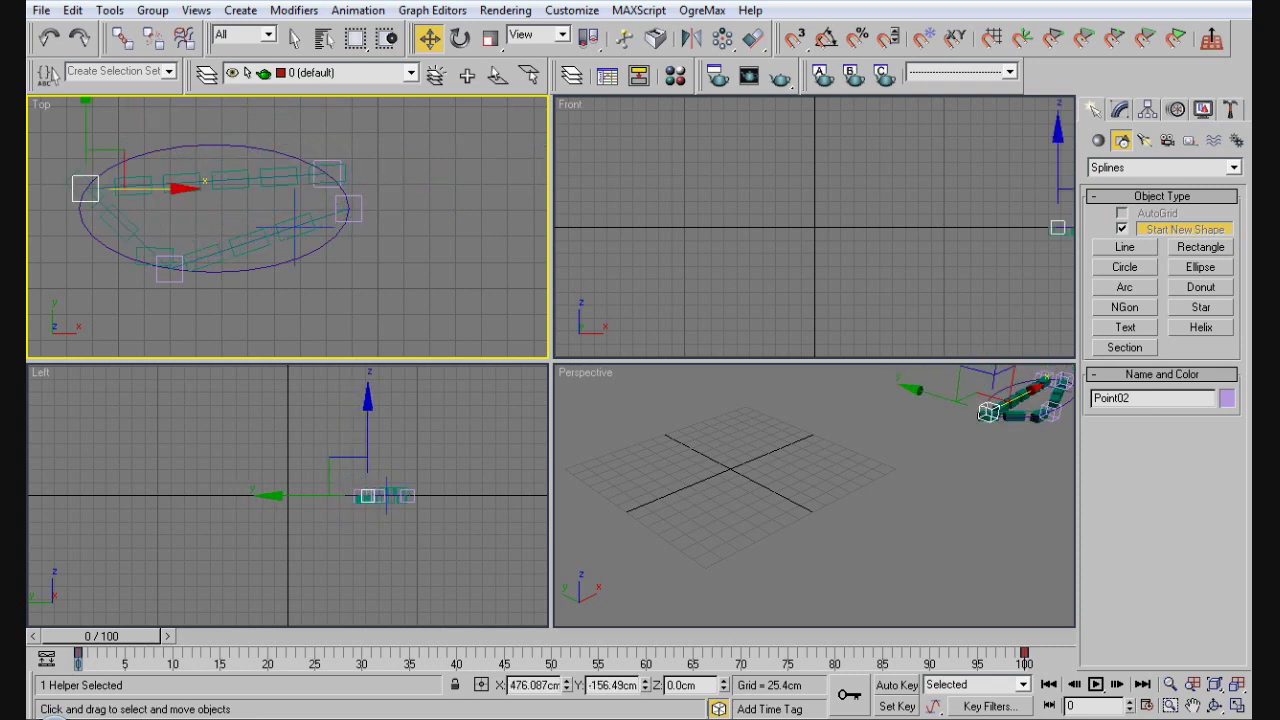
{"action": "left_click", "coordinate": [349, 209]}
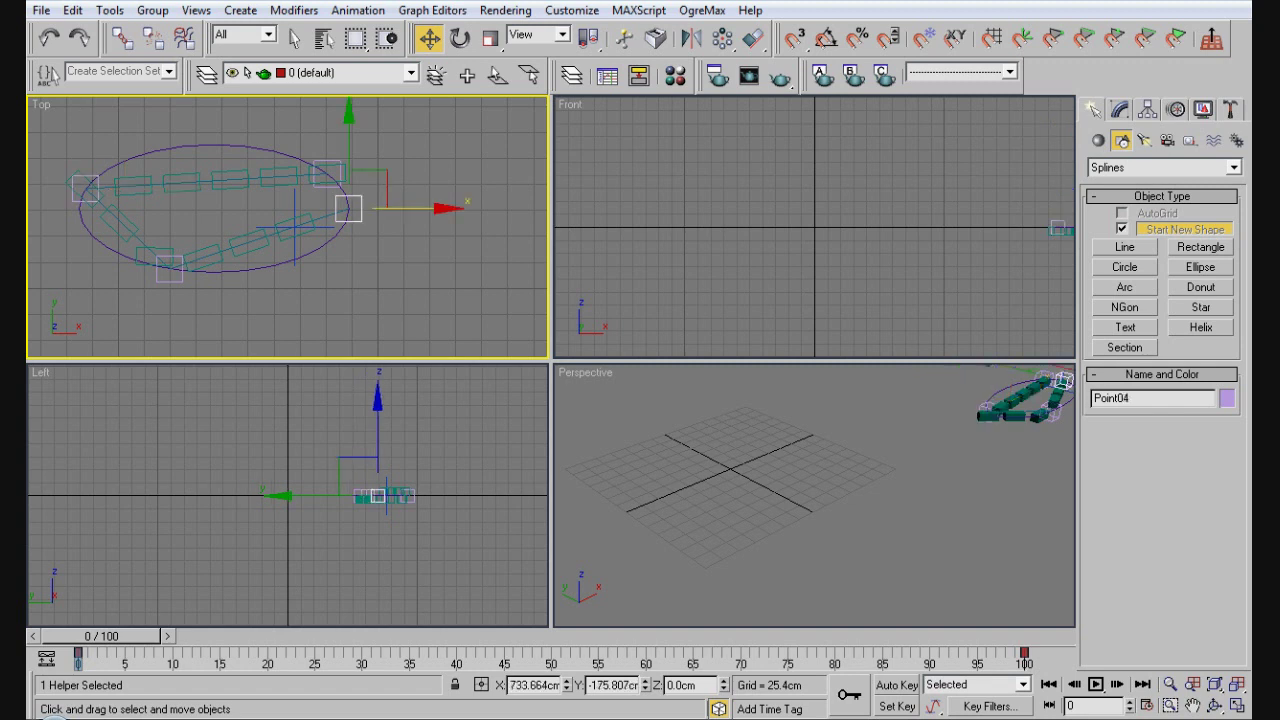
{"action": "left_click", "coordinate": [169, 268]}
{"action": "mouse_move", "coordinate": [102, 636]}
{"action": "left_mouse_down"}
{"action": "mouse_move", "coordinate": [975, 636]}
{"action": "mouse_move", "coordinate": [102, 636]}
{"action": "left_mouse_up"}
{"action": "key", "text": "w"}
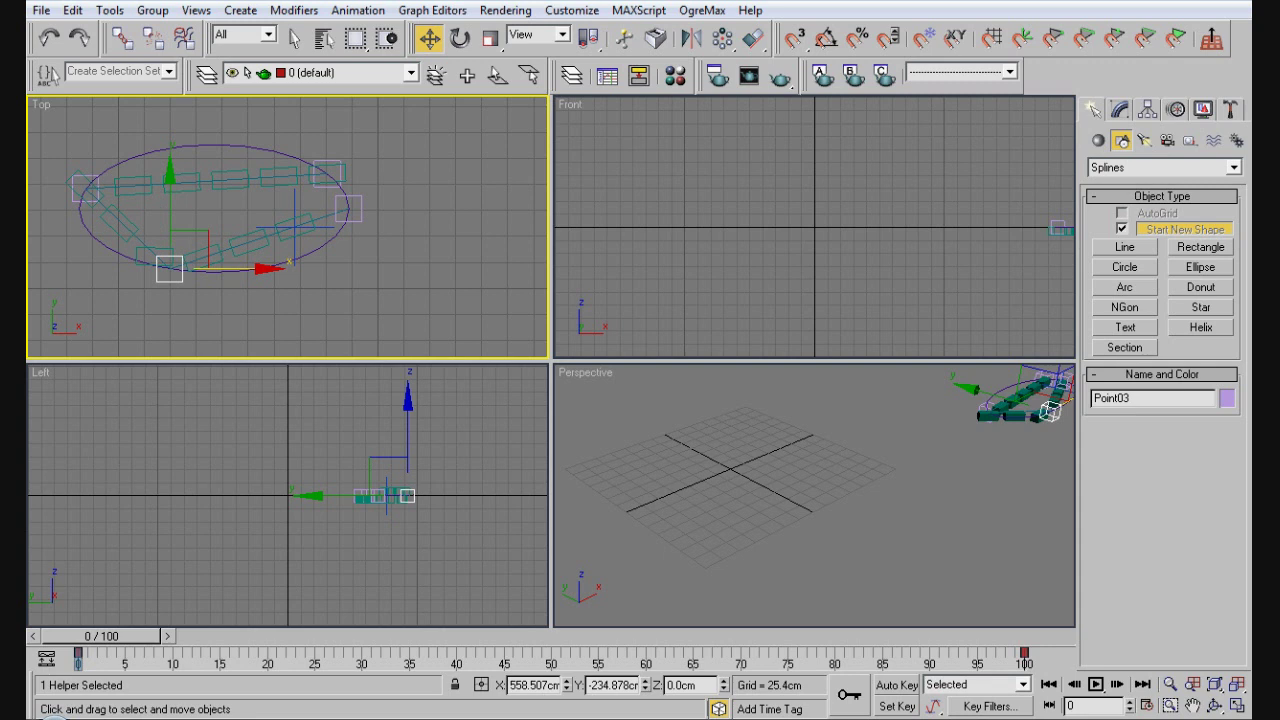
- Inspect the box chain and its helpers on the ellipse in the Perspective viewport, and save the scene
{"action": "middle_click_drag", "start_coordinate": [960, 430], "coordinate": [820, 495]}
{"action": "scroll", "coordinate": [820, 495], "scroll_direction": "up", "scroll_amount": 3}
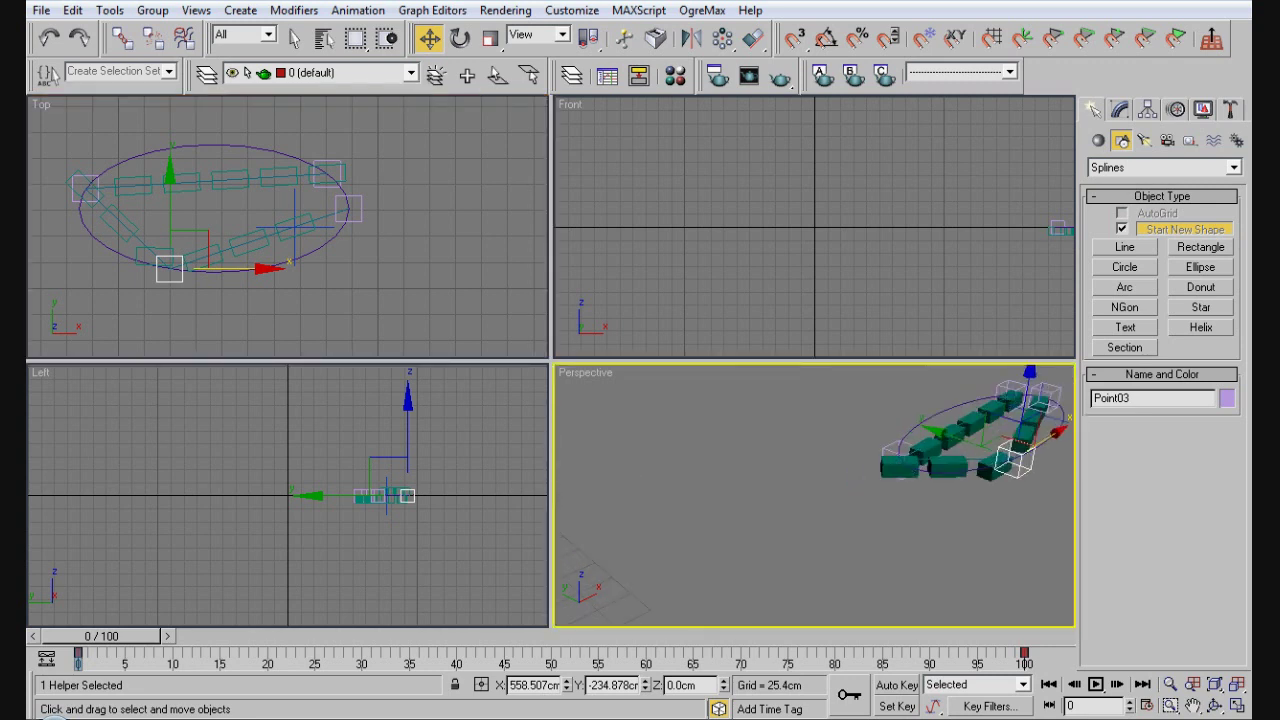
{"action": "middle_click_drag", "start_coordinate": [940, 455], "coordinate": [817, 495]}
{"action": "scroll", "coordinate": [817, 495], "scroll_direction": "down", "scroll_amount": 2}
{"action": "middle_click_drag", "start_coordinate": [903, 465], "coordinate": [817, 495]}
{"action": "scroll", "coordinate": [817, 495], "scroll_direction": "up", "scroll_amount": 4}
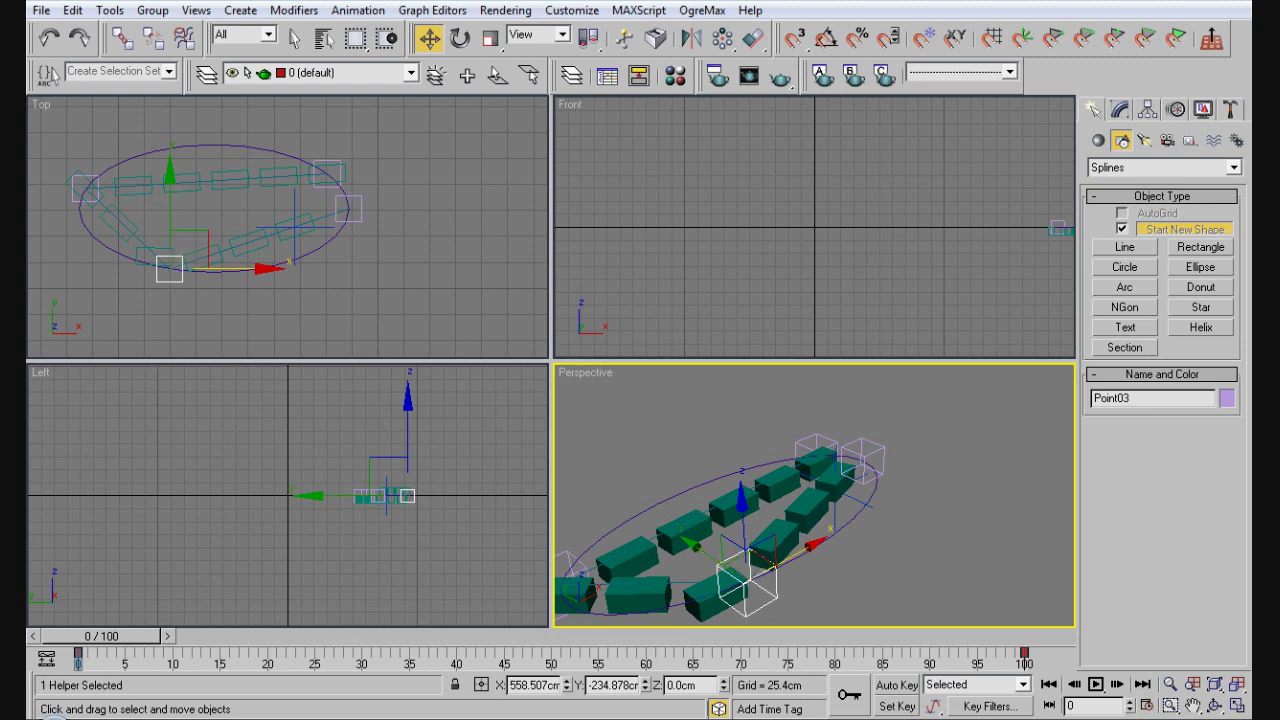
{"action": "key", "text": "ctrl+s"}
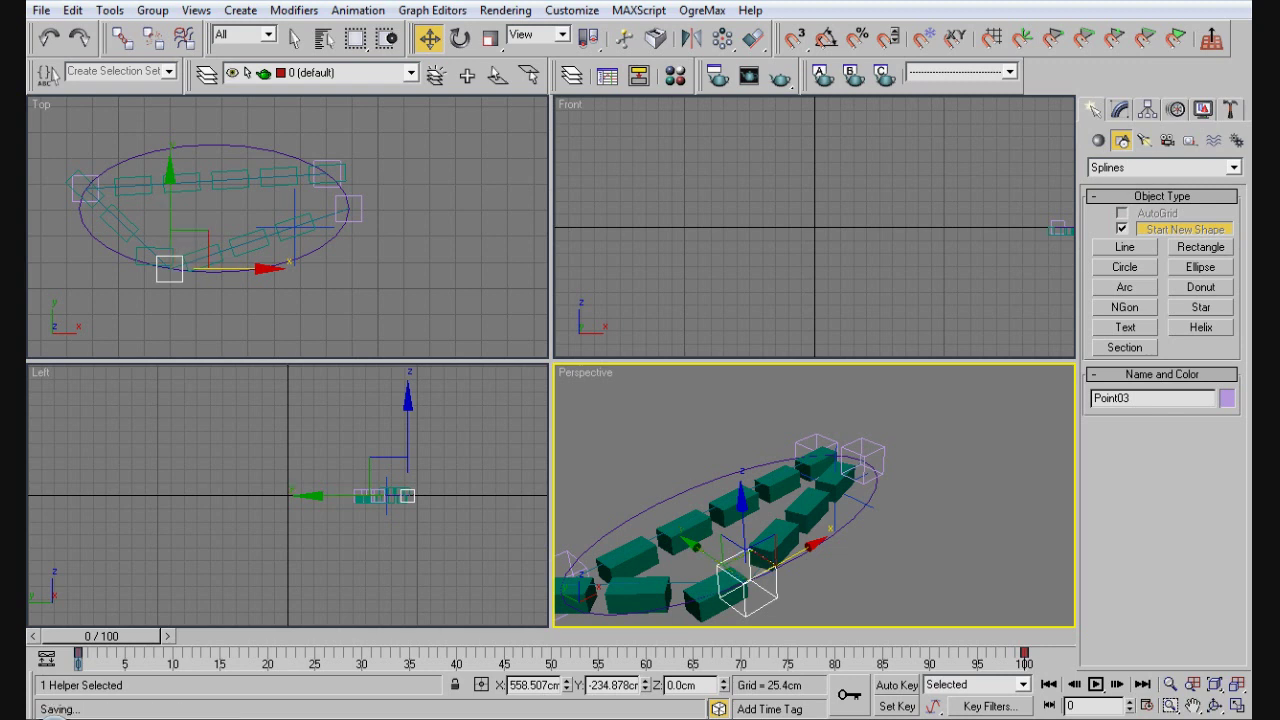